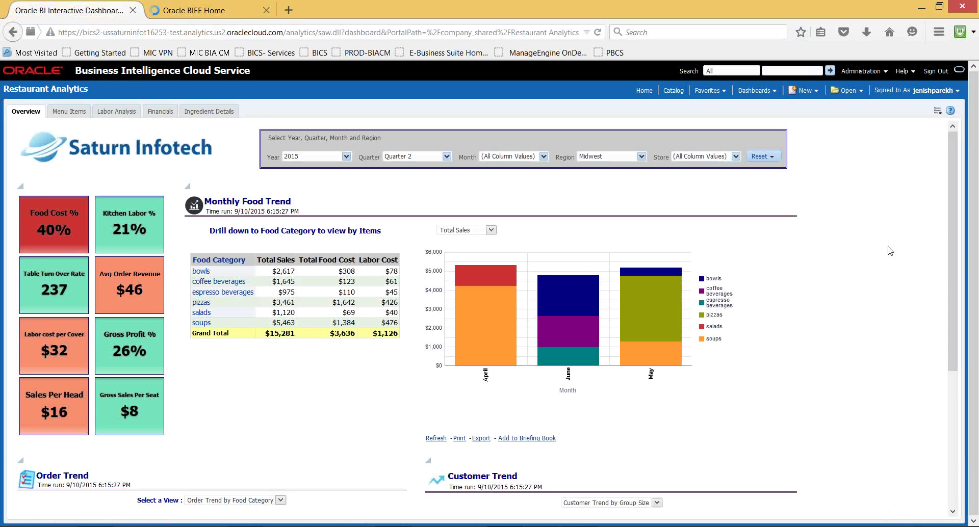
Step: Chart the Monthly Food Trend by Total Food Cost, and finally by Labor Cost
{"action": "scroll", "coordinate": [890, 251], "scroll_direction": "down", "scroll_amount": 1}
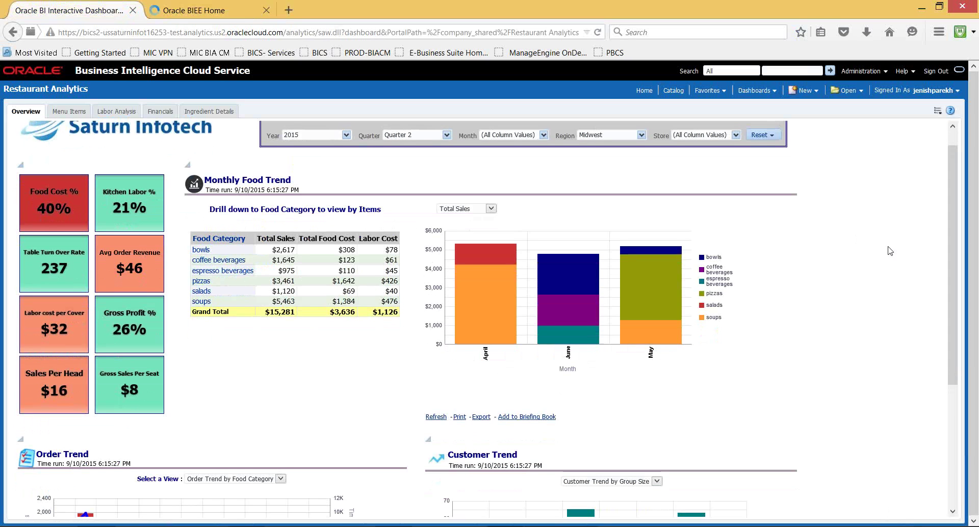
{"action": "scroll", "coordinate": [890, 251], "scroll_direction": "up", "scroll_amount": 1}
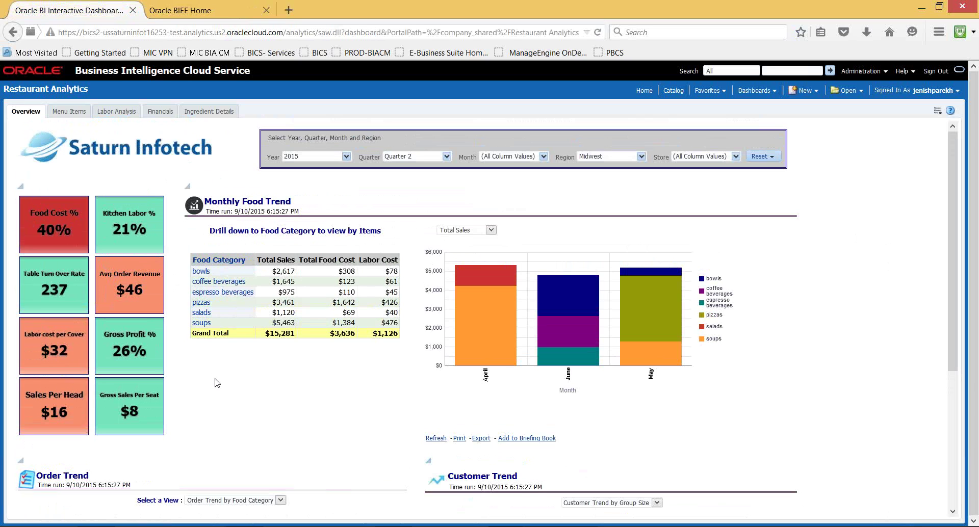
{"action": "scroll", "coordinate": [218, 383], "scroll_direction": "down", "scroll_amount": 1}
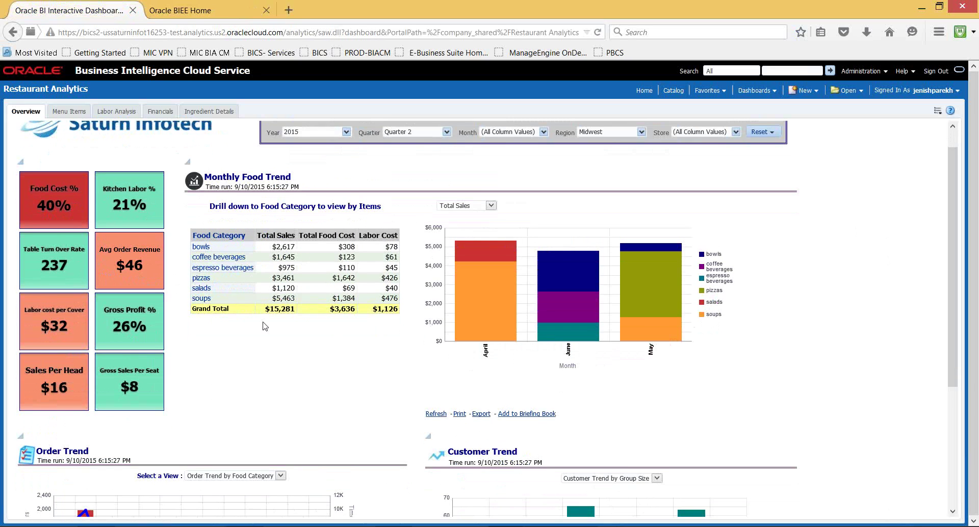
{"action": "left_click", "coordinate": [491, 205]}
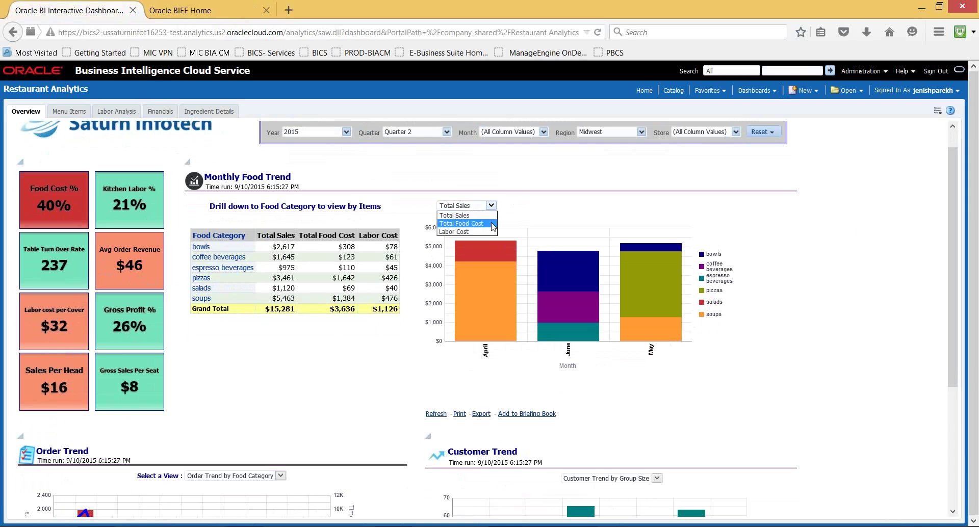
{"action": "left_click", "coordinate": [490, 225]}
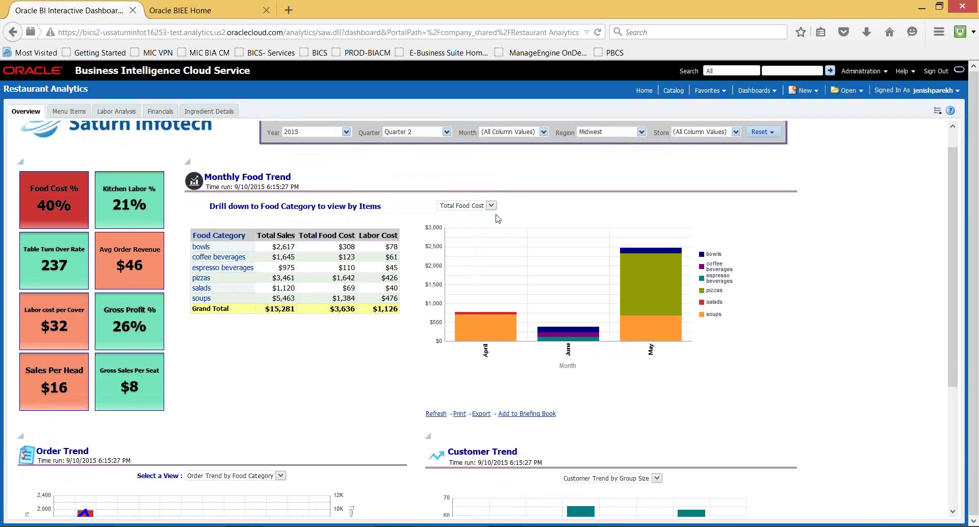
{"action": "left_click", "coordinate": [492, 207]}
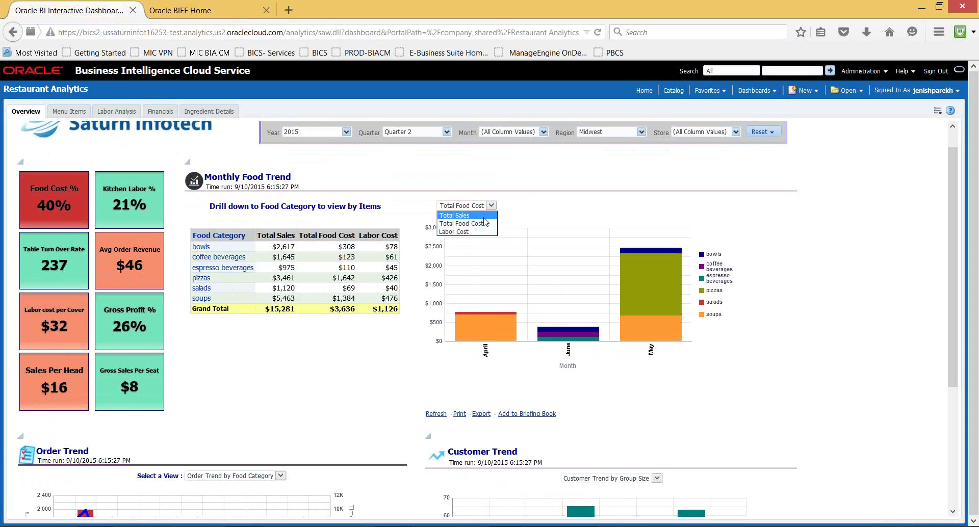
{"action": "left_click", "coordinate": [485, 224]}
{"action": "left_click", "coordinate": [490, 206]}
{"action": "left_click", "coordinate": [489, 232]}
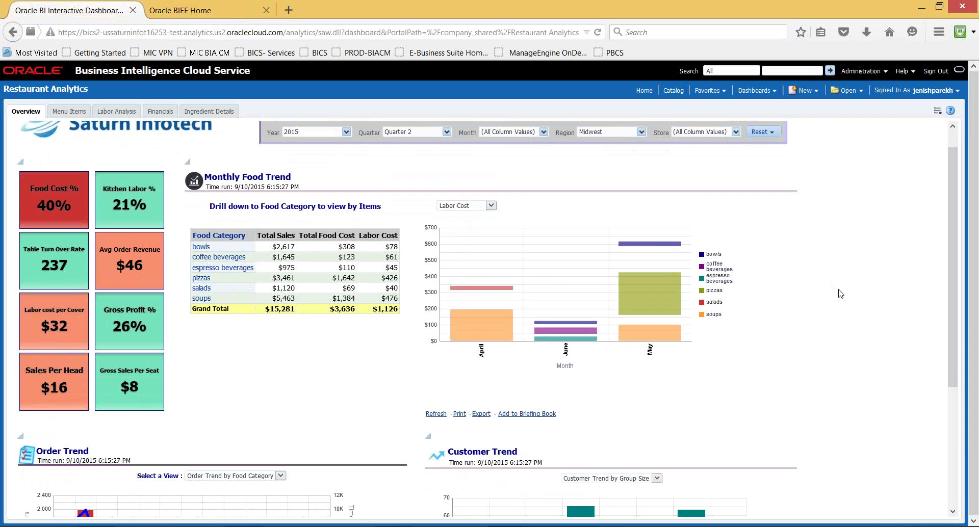
Step: Switch the Order Trend section to the Order Trend by Type view
{"action": "scroll", "coordinate": [841, 294], "scroll_direction": "down", "scroll_amount": 3}
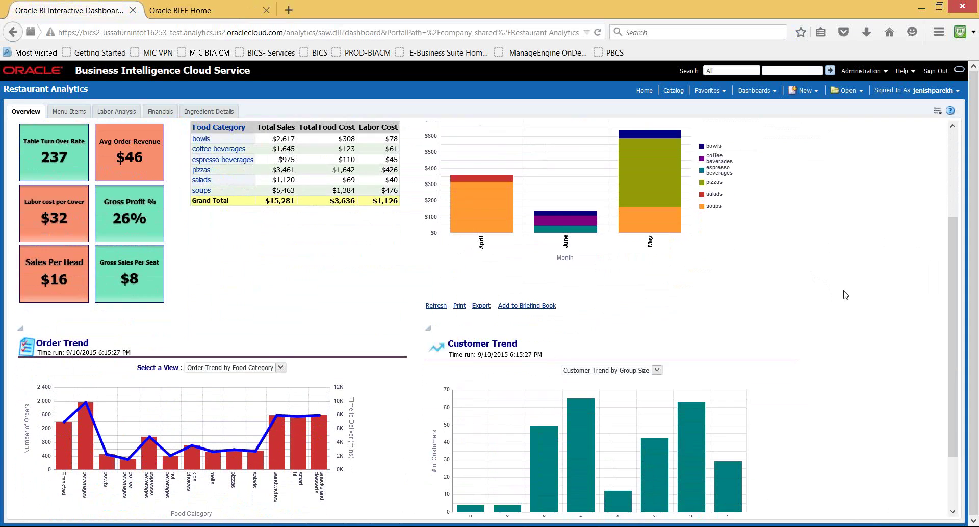
{"action": "scroll", "coordinate": [847, 296], "scroll_direction": "down", "scroll_amount": 1}
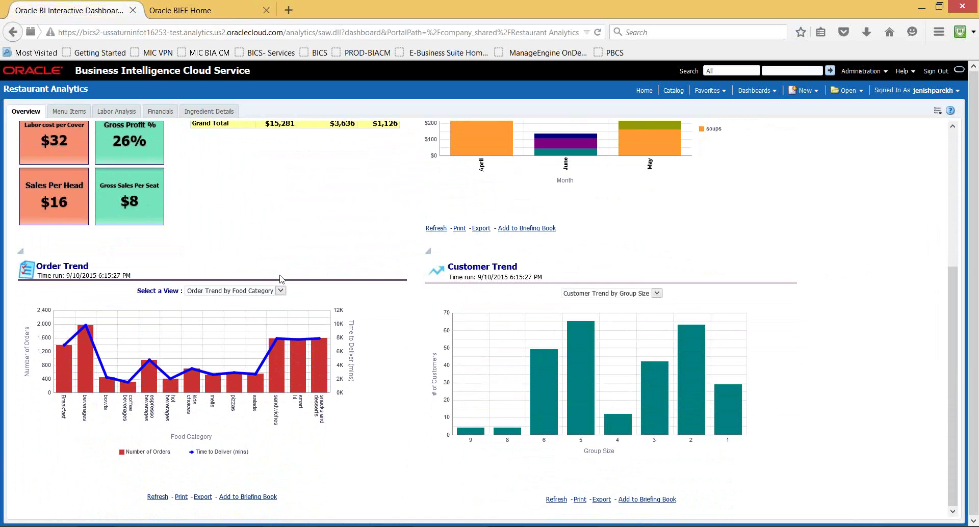
{"action": "left_click", "coordinate": [280, 291]}
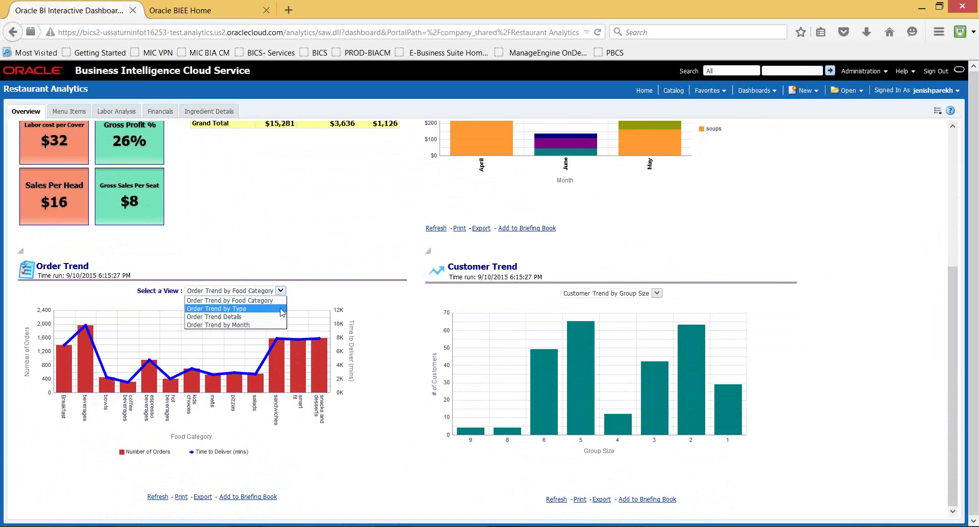
{"action": "left_click", "coordinate": [282, 309]}
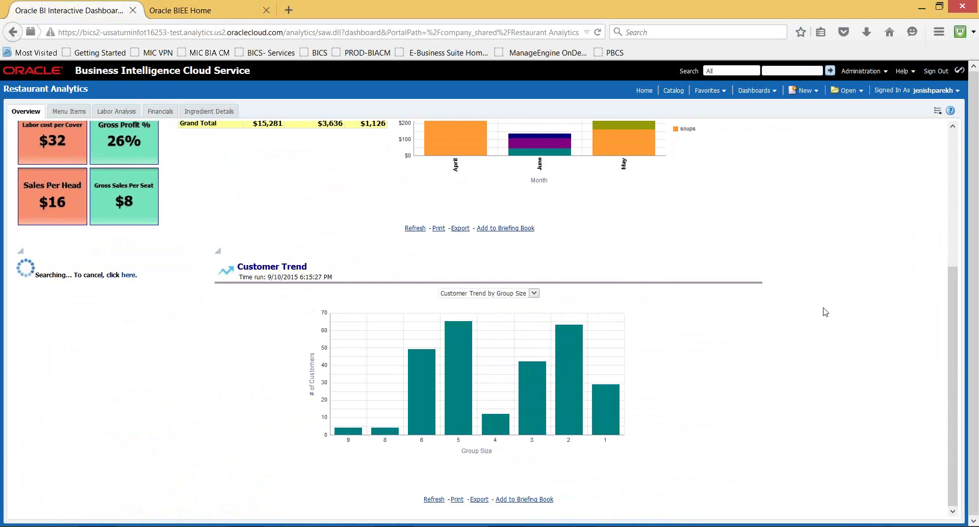
Step: View the Customer Trend by Gender and as Customer Trend Details, and return it to Customer Trend by Group Size
{"action": "left_click", "coordinate": [640, 294]}
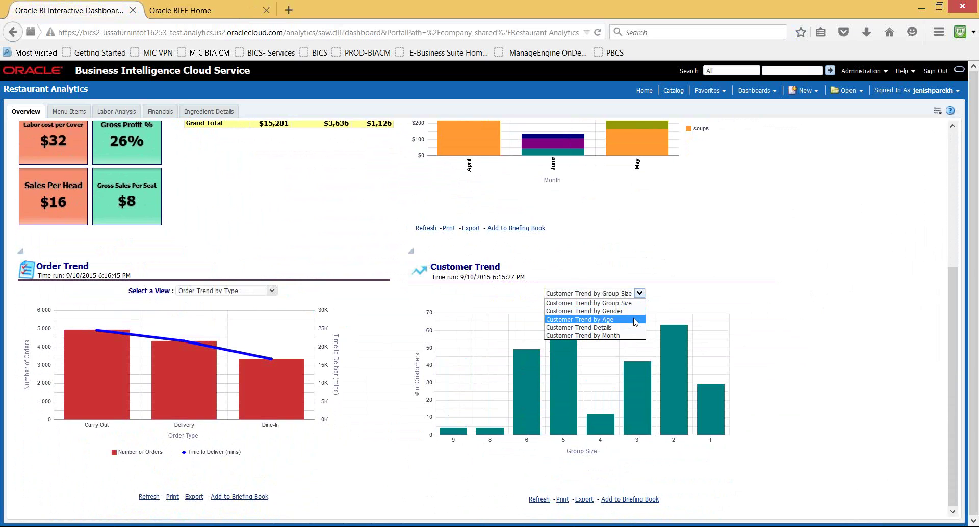
{"action": "left_click", "coordinate": [635, 312]}
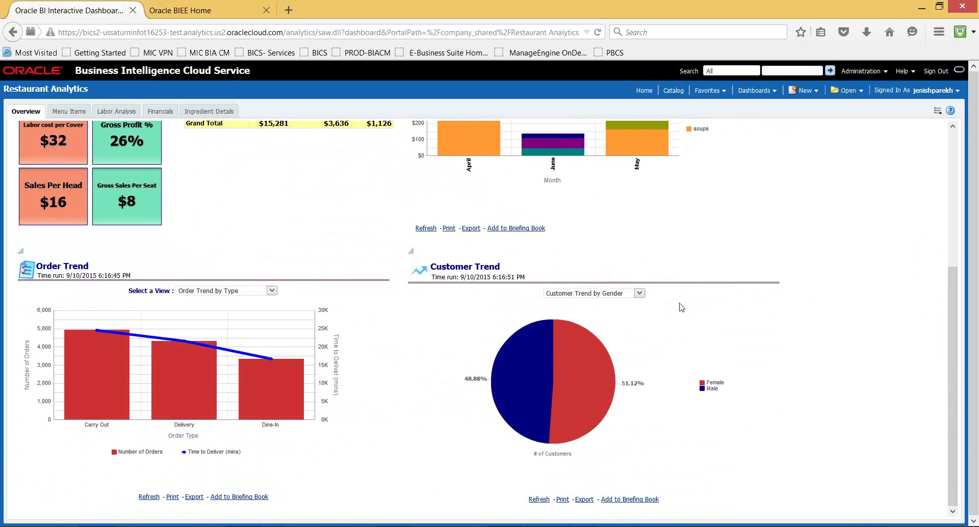
{"action": "left_click", "coordinate": [640, 295]}
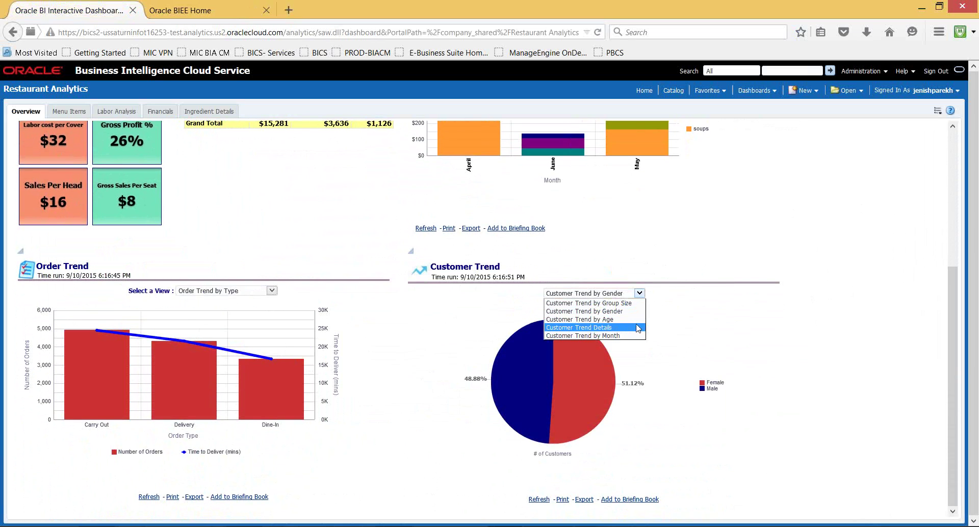
{"action": "left_click", "coordinate": [638, 330]}
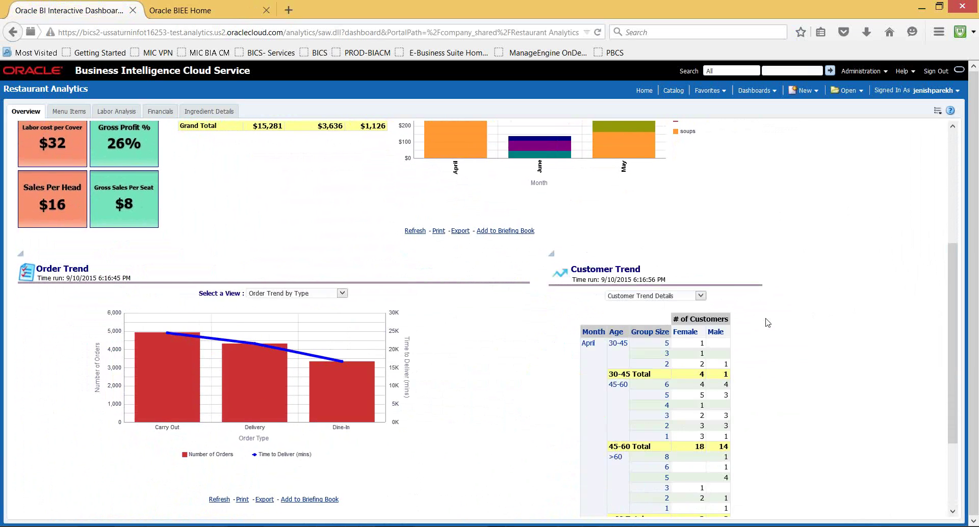
{"action": "left_click", "coordinate": [701, 295]}
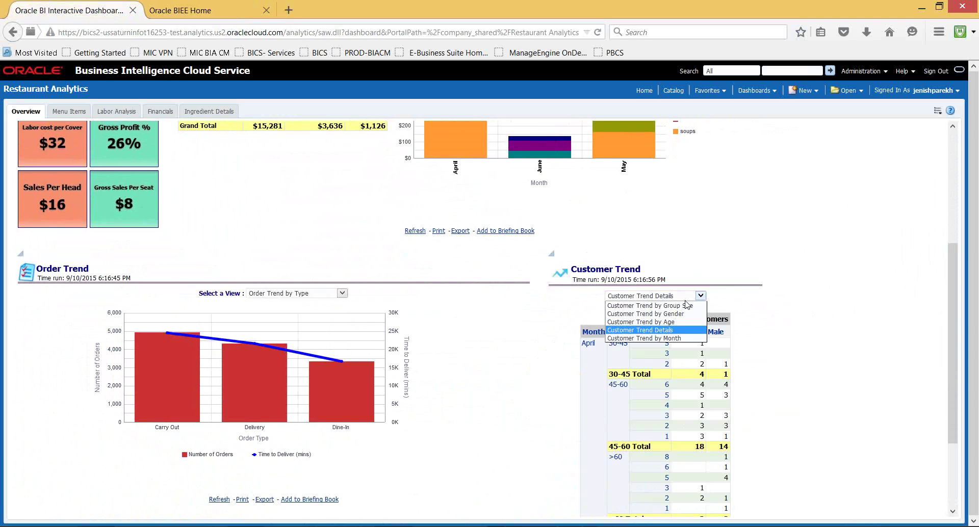
{"action": "left_click", "coordinate": [684, 305]}
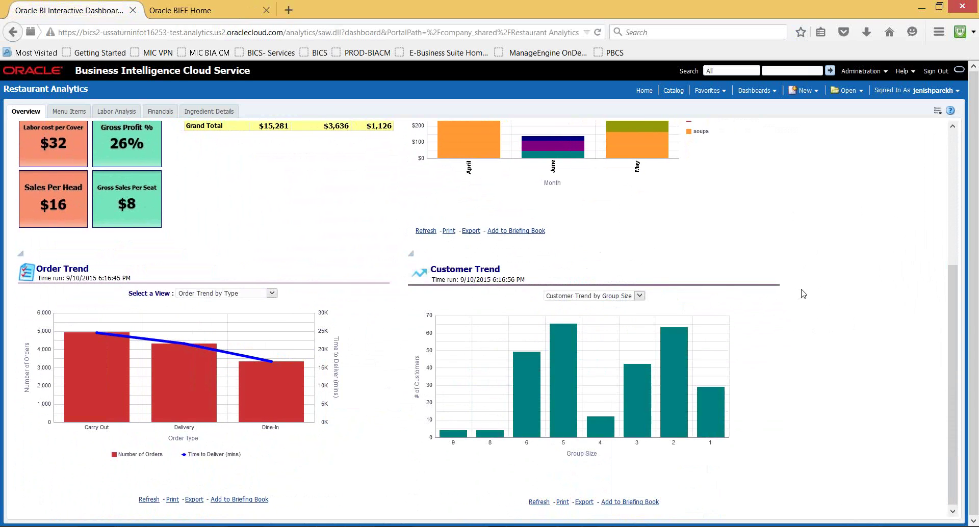
Step: Open the Menu Items page and review its Top 10 Profitable, Best Selling and Bottom Ten Selling items
{"action": "scroll", "coordinate": [804, 292], "scroll_direction": "up", "scroll_amount": 4}
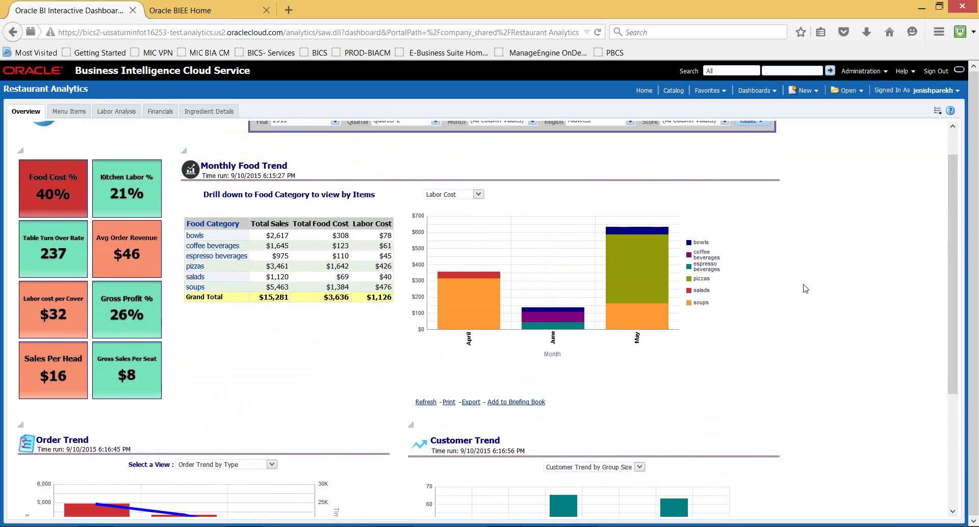
{"action": "scroll", "coordinate": [804, 289], "scroll_direction": "up", "scroll_amount": 1}
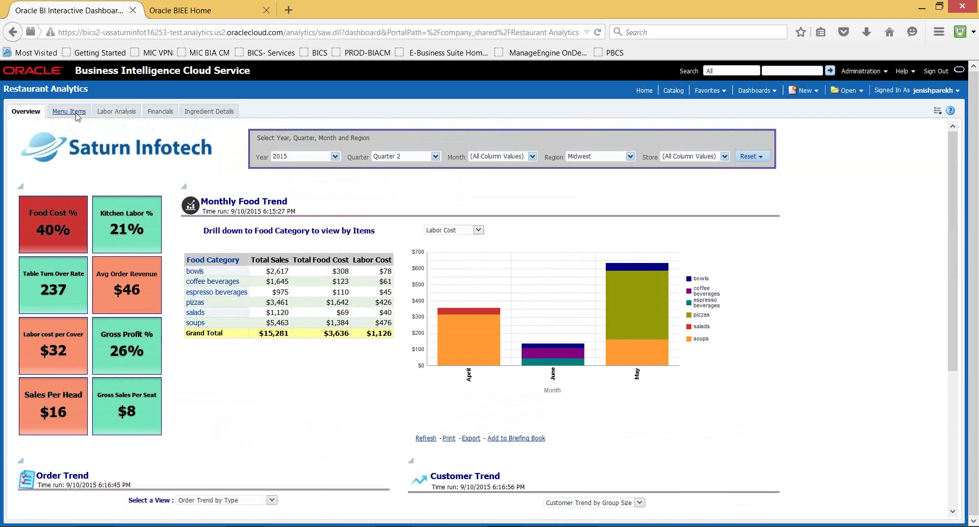
{"action": "left_click", "coordinate": [76, 112]}
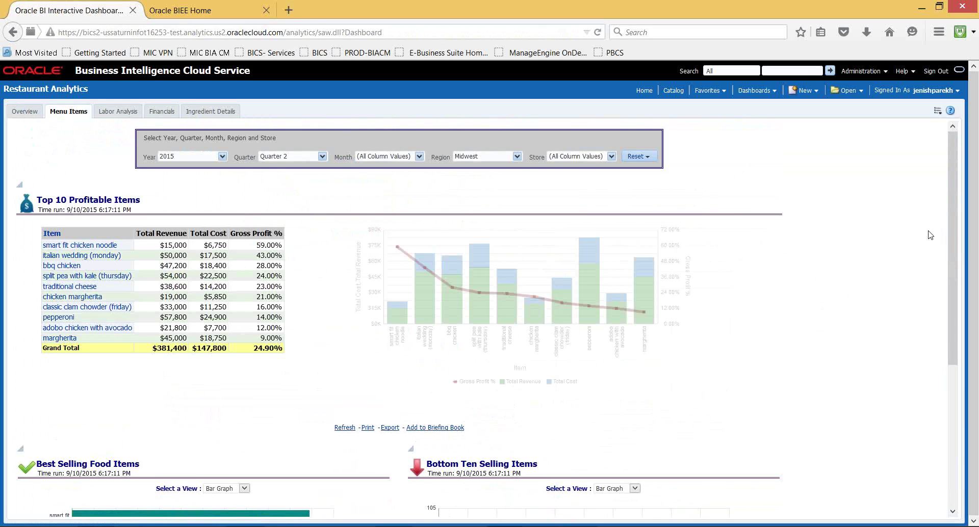
{"action": "left_click_drag", "start_coordinate": [957, 238], "coordinate": [957, 287]}
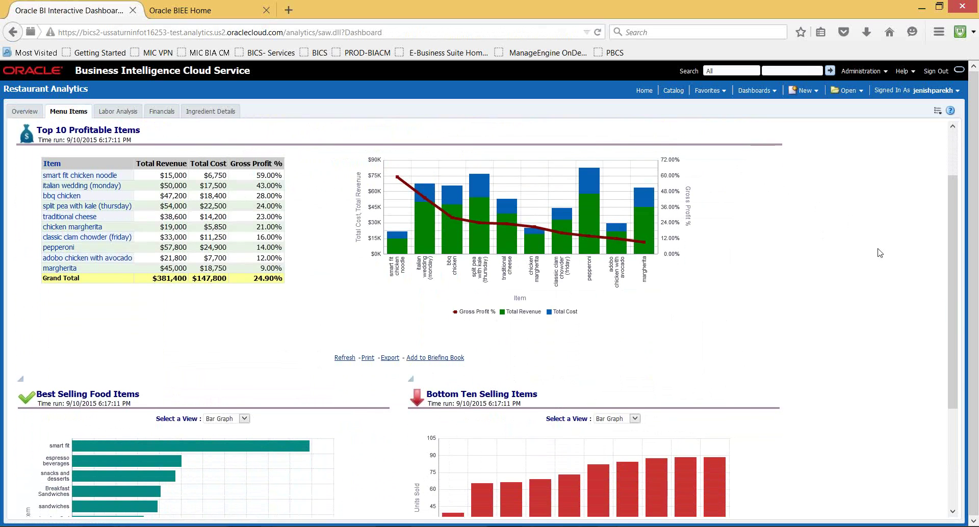
{"action": "scroll", "coordinate": [881, 252], "scroll_direction": "down", "scroll_amount": 5}
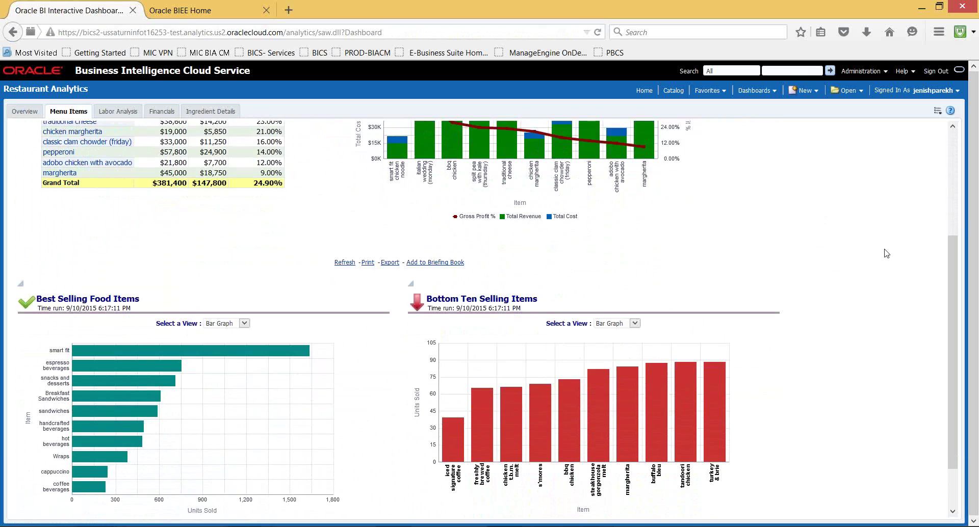
{"action": "scroll", "coordinate": [887, 253], "scroll_direction": "down", "scroll_amount": 1}
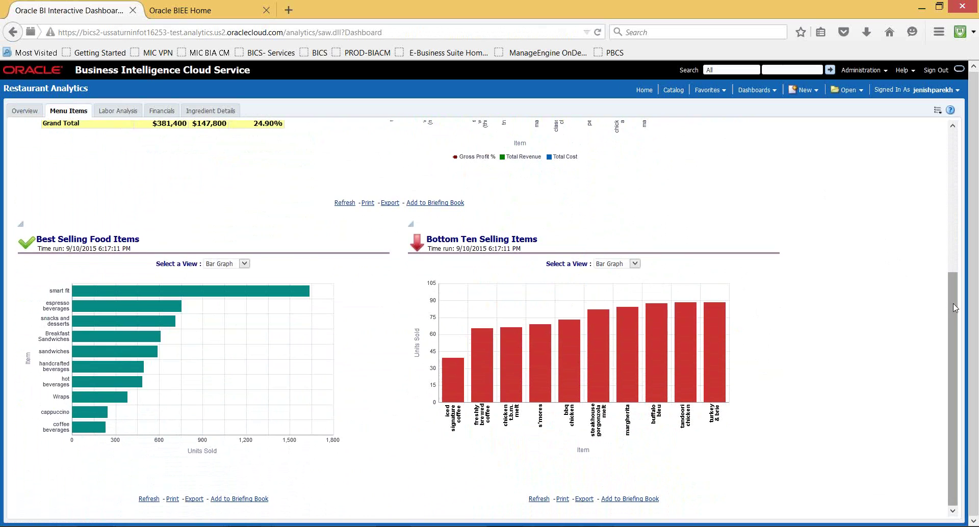
Step: Open the Labor Analysis page and break down Employee Productivity by Employee Type
{"action": "left_click_drag", "start_coordinate": [956, 307], "coordinate": [945, 156]}
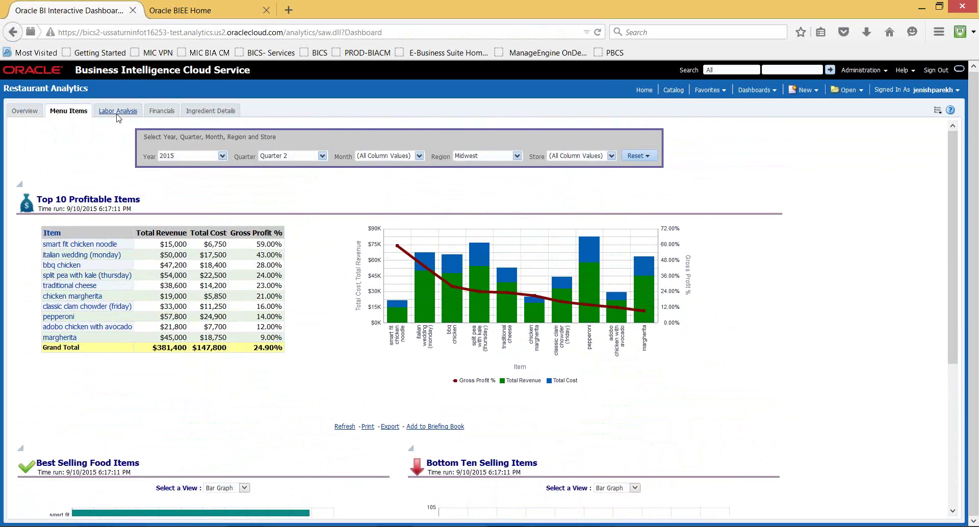
{"action": "left_click", "coordinate": [118, 111]}
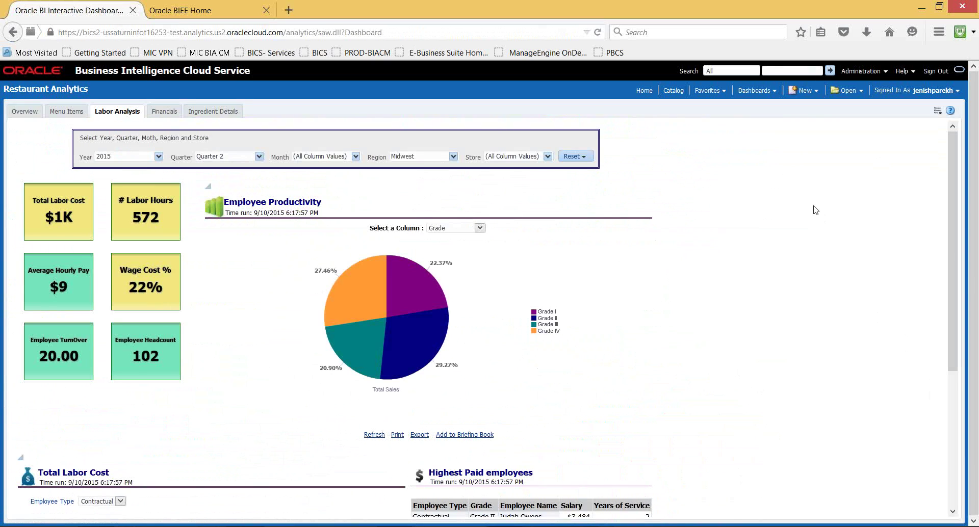
{"action": "scroll", "coordinate": [816, 210], "scroll_direction": "down", "scroll_amount": 1}
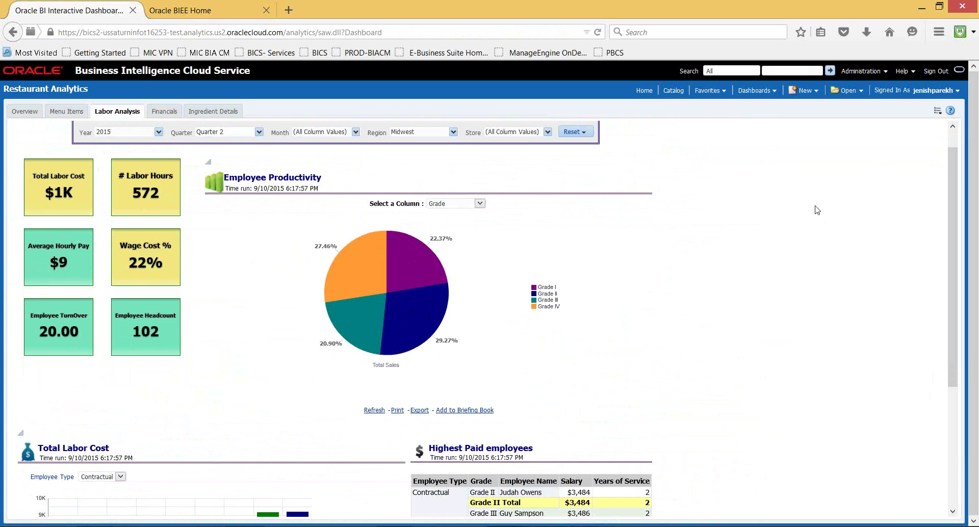
{"action": "left_click", "coordinate": [479, 204]}
{"action": "left_click", "coordinate": [474, 221]}
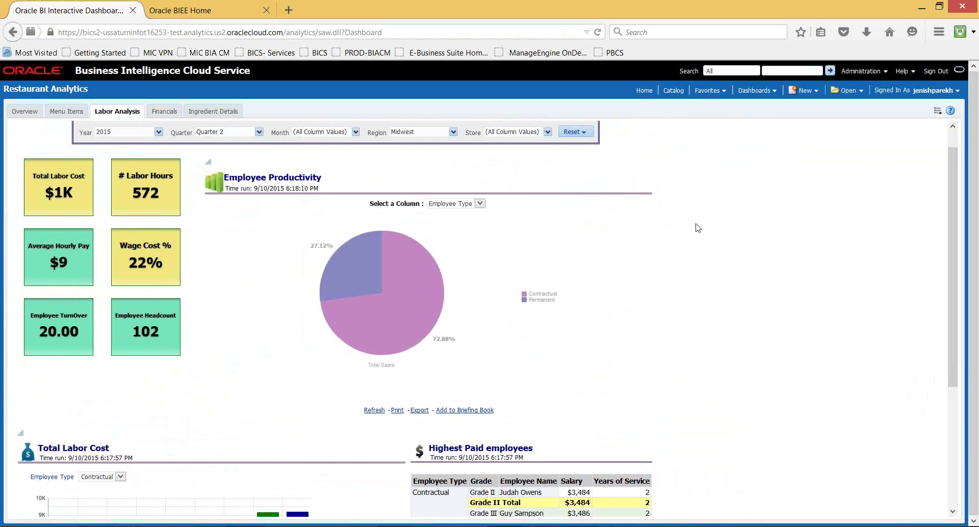
Step: Change the Employee Productivity chart's column to City
{"action": "scroll", "coordinate": [698, 225], "scroll_direction": "down", "scroll_amount": 1}
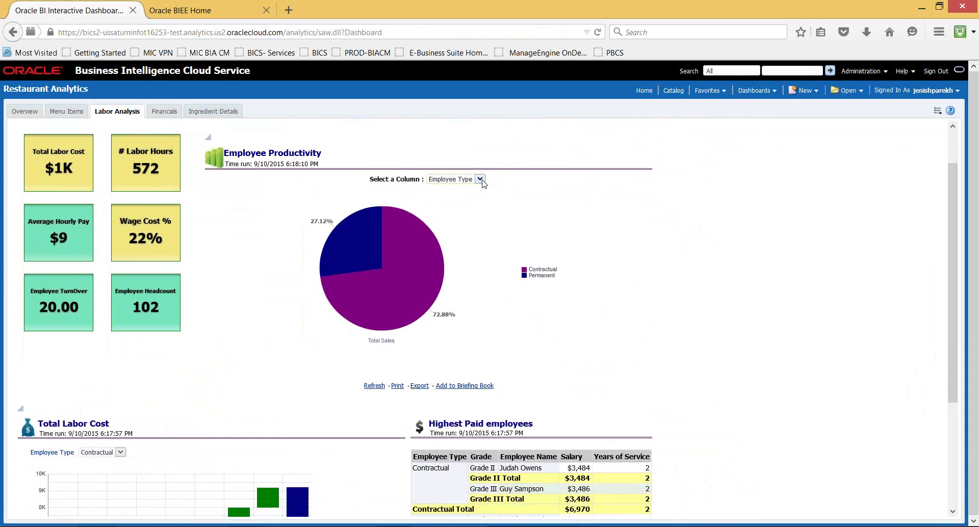
{"action": "left_click", "coordinate": [480, 179]}
{"action": "left_click", "coordinate": [477, 205]}
Step: Set the Total Labor Cost chart's employee type to Permanent
{"action": "scroll", "coordinate": [711, 237], "scroll_direction": "down", "scroll_amount": 5}
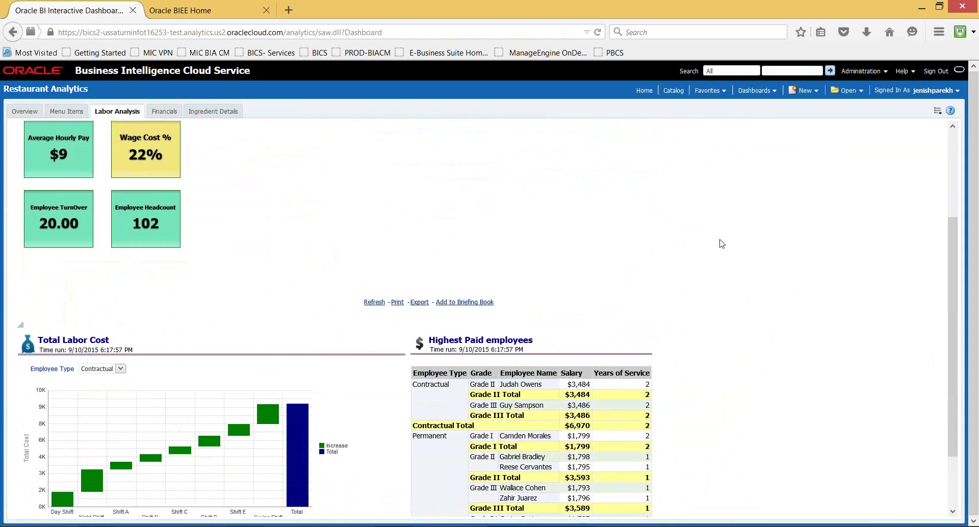
{"action": "scroll", "coordinate": [726, 254], "scroll_direction": "down", "scroll_amount": 1}
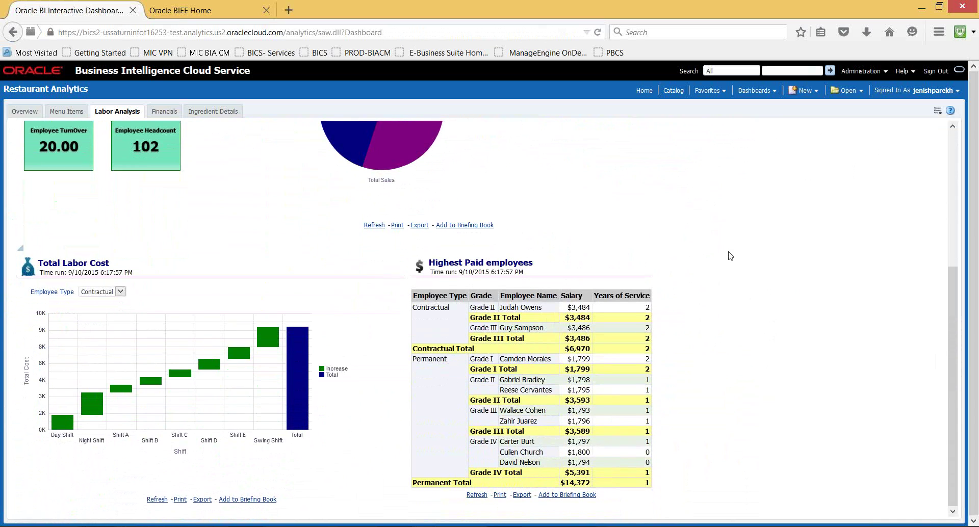
{"action": "left_click", "coordinate": [107, 294]}
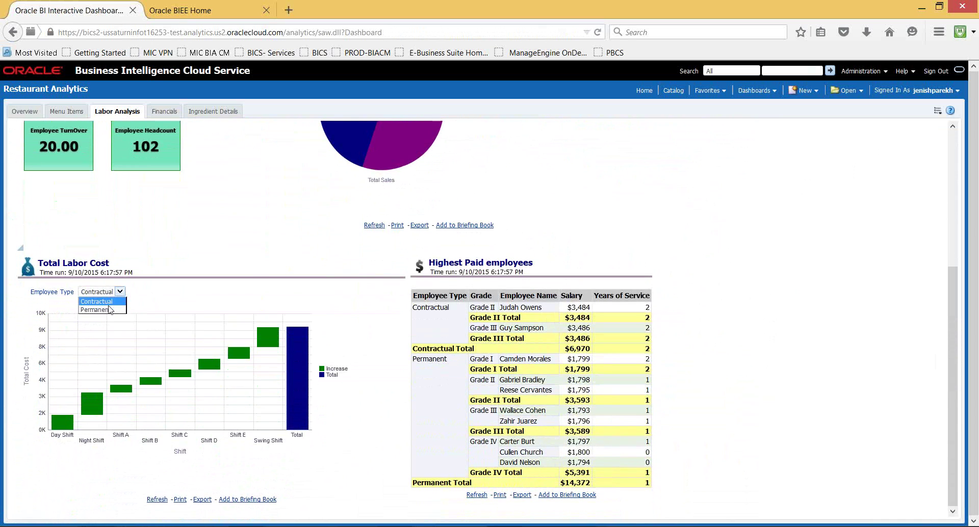
{"action": "left_click", "coordinate": [108, 306]}
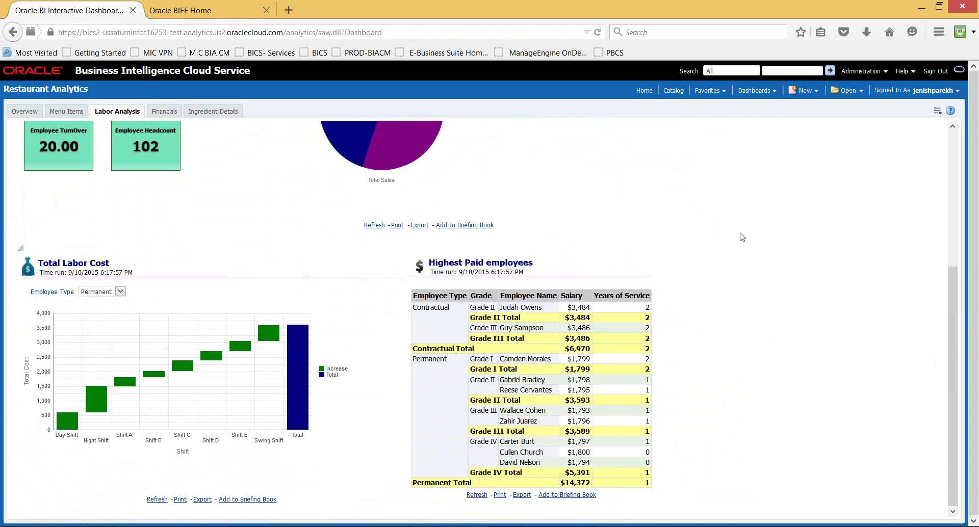
{"action": "scroll", "coordinate": [741, 236], "scroll_direction": "up", "scroll_amount": 1}
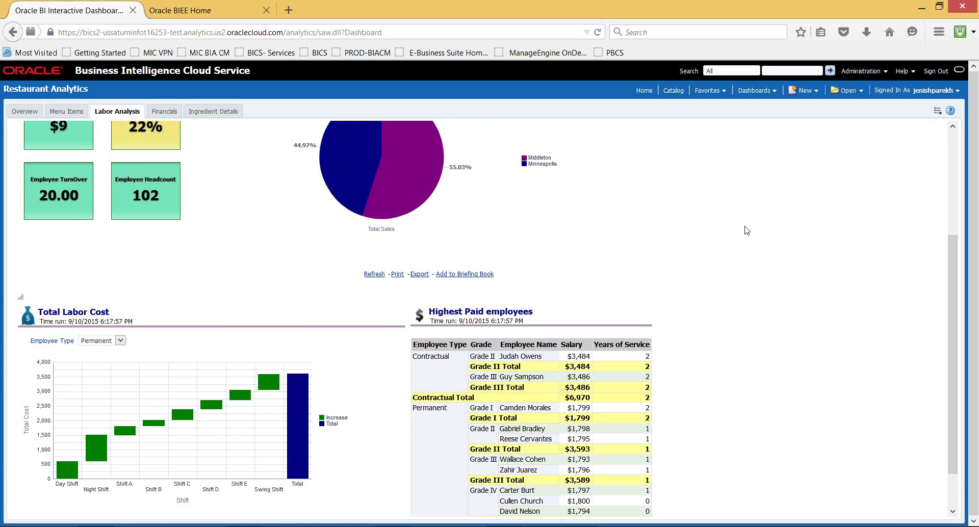
{"action": "scroll", "coordinate": [745, 231], "scroll_direction": "up", "scroll_amount": 1}
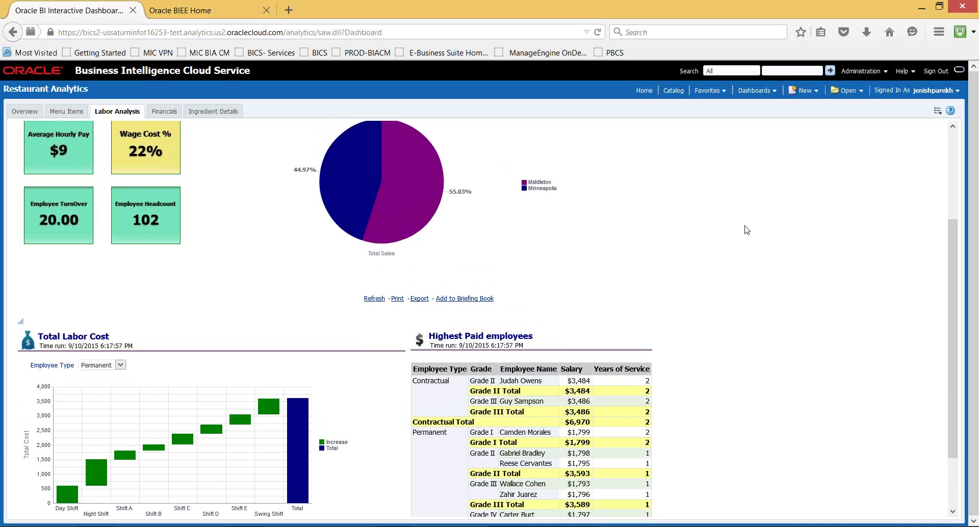
{"action": "scroll", "coordinate": [746, 230], "scroll_direction": "up", "scroll_amount": 3}
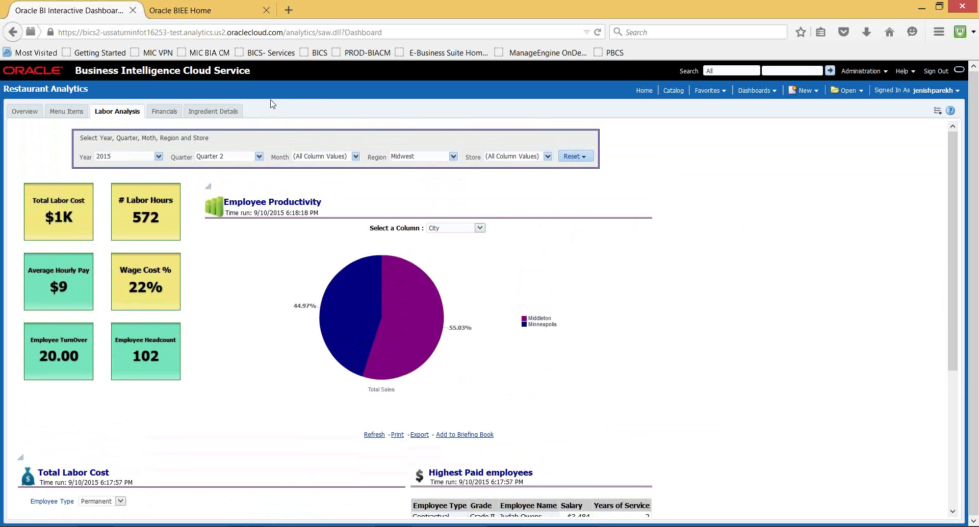
Step: Open the Financials page and review its Balance Sheet, Cash Flow and Operating Statement sections
{"action": "left_click", "coordinate": [174, 116]}
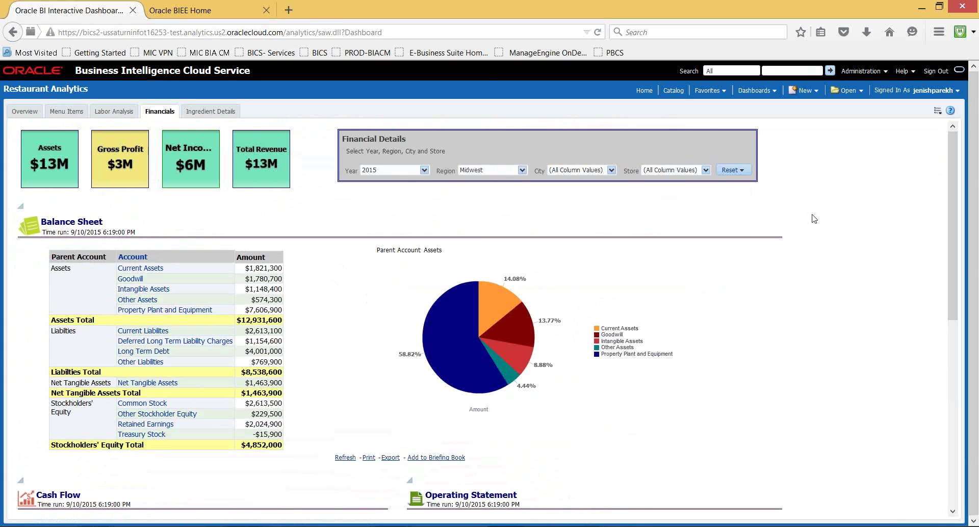
{"action": "scroll", "coordinate": [814, 219], "scroll_direction": "down", "scroll_amount": 1}
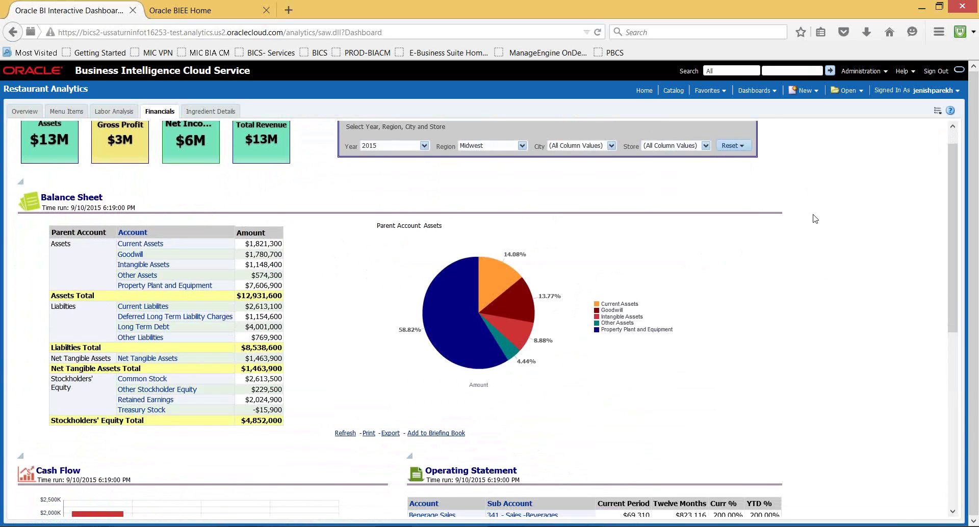
{"action": "scroll", "coordinate": [814, 217], "scroll_direction": "up", "scroll_amount": 1}
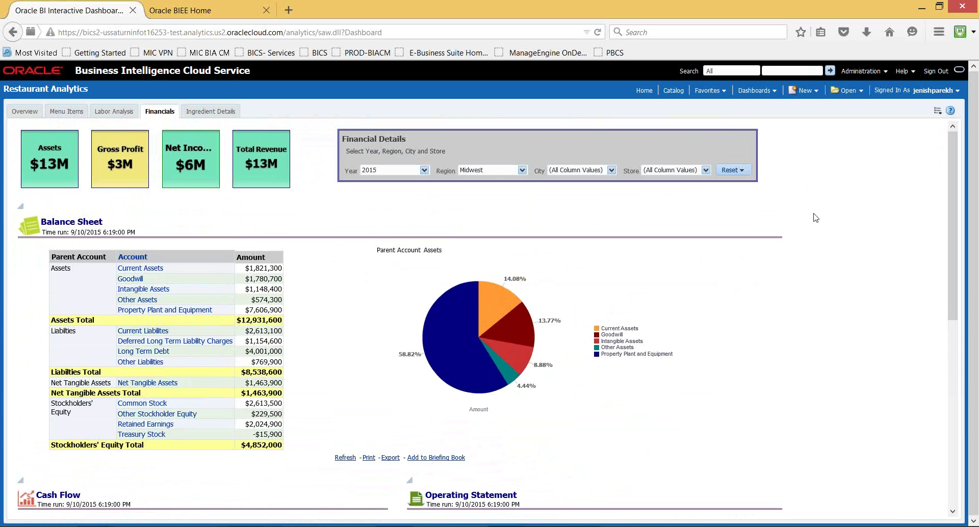
{"action": "scroll", "coordinate": [815, 218], "scroll_direction": "down", "scroll_amount": 3}
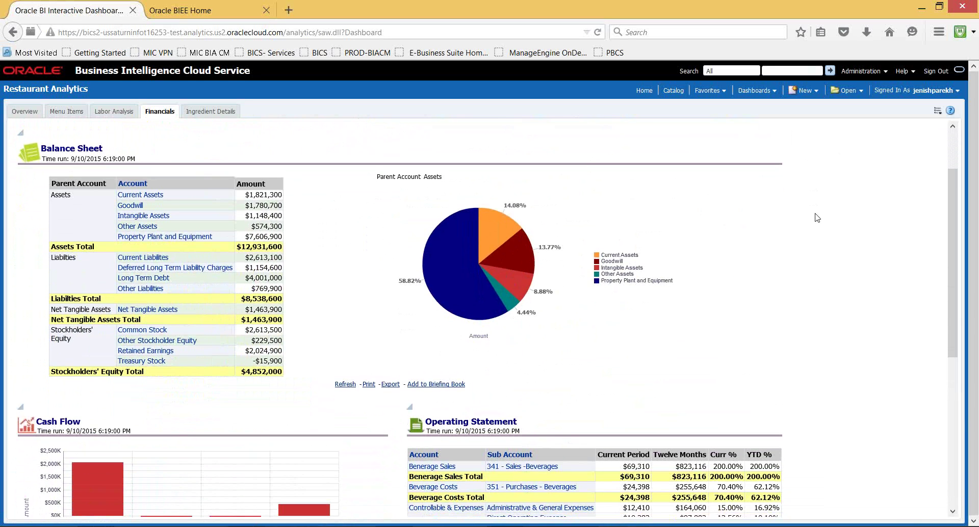
{"action": "scroll", "coordinate": [817, 218], "scroll_direction": "down", "scroll_amount": 6}
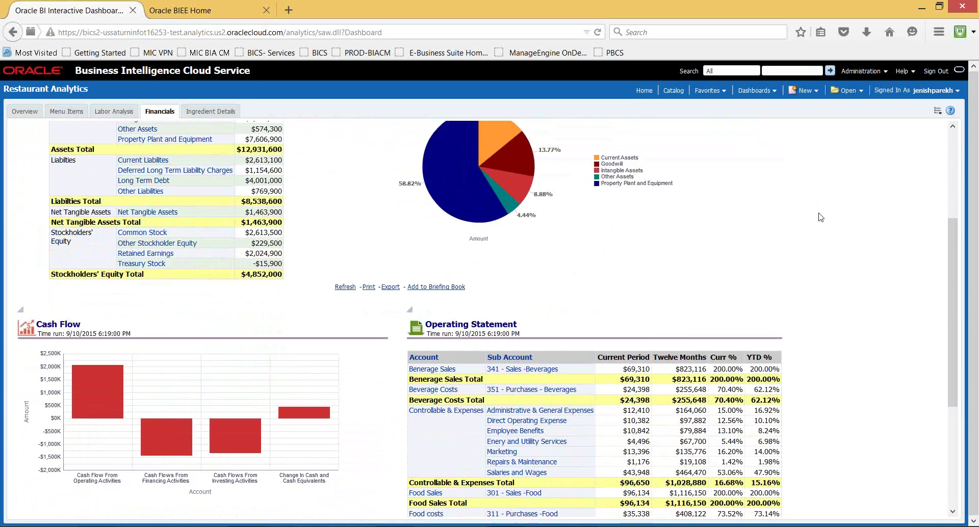
{"action": "scroll", "coordinate": [820, 217], "scroll_direction": "down", "scroll_amount": 4}
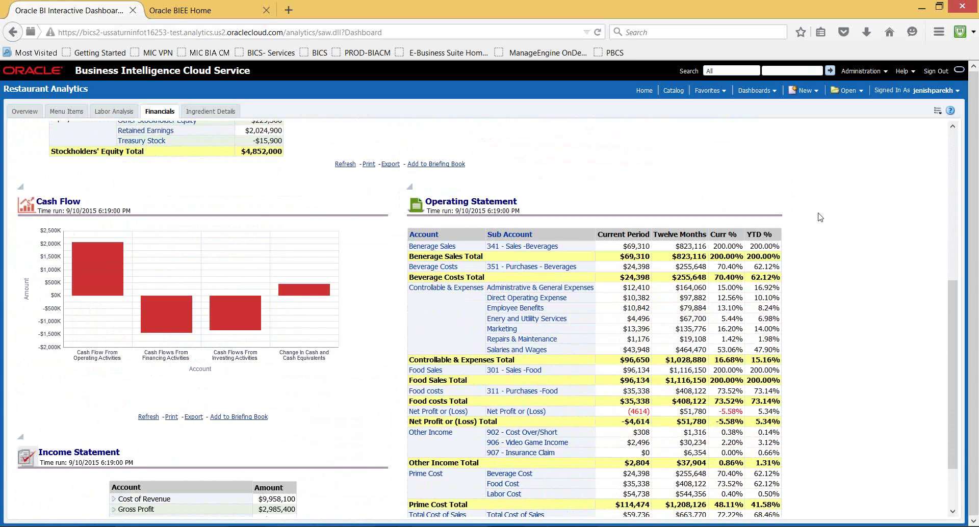
Step: Expand Cost of Revenue down to its detail rows in the Income Statement
{"action": "scroll", "coordinate": [820, 218], "scroll_direction": "down", "scroll_amount": 2}
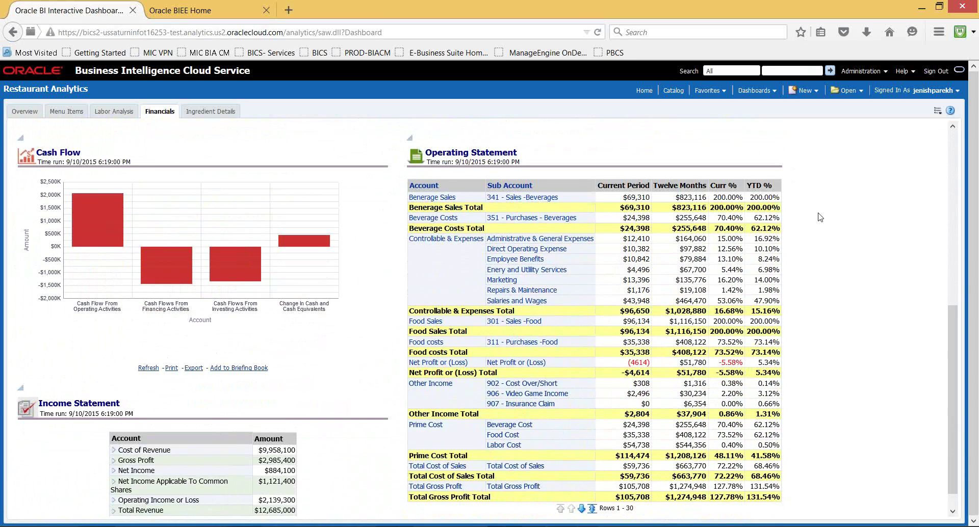
{"action": "scroll", "coordinate": [819, 217], "scroll_direction": "down", "scroll_amount": 1}
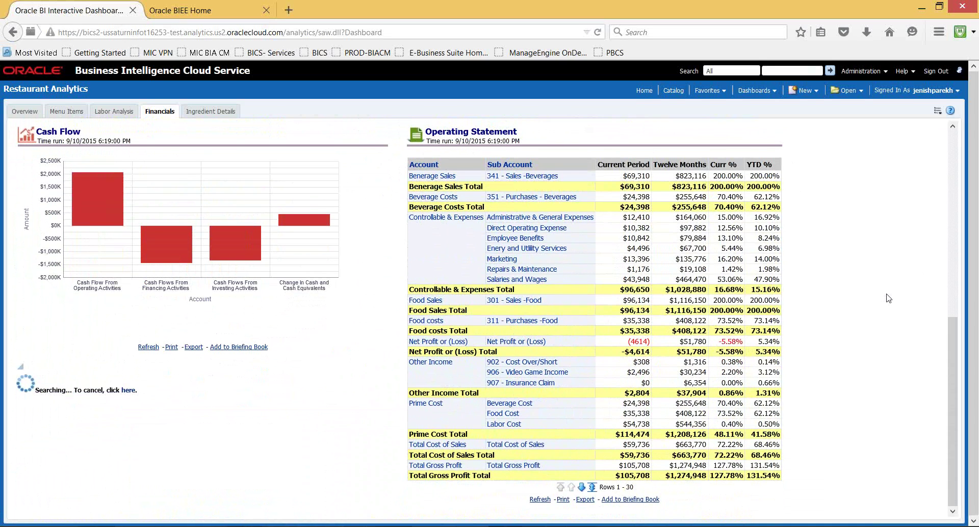
{"action": "scroll", "coordinate": [888, 299], "scroll_direction": "down", "scroll_amount": 1}
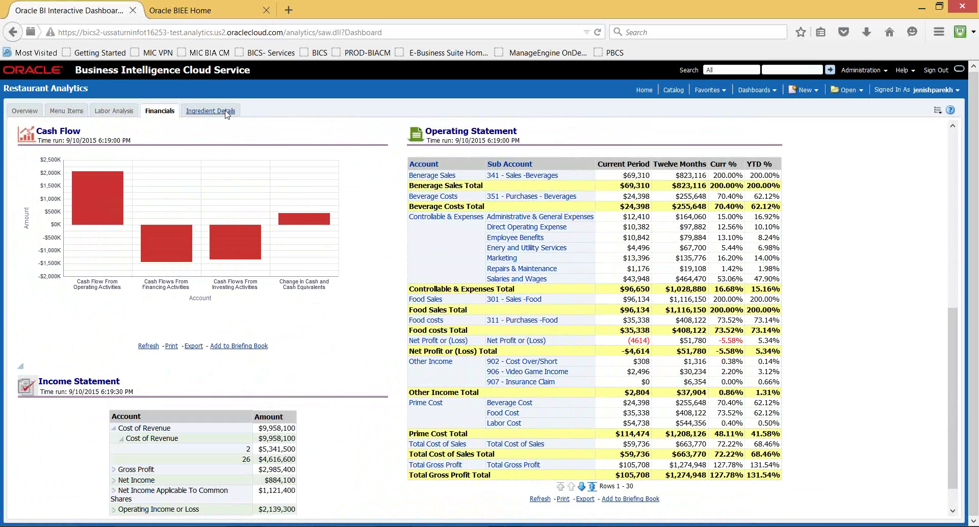
Step: Open the Ingredient Details page and review Top 10 Costliest Ingredients, Ingredient Details and Vendor Comparison by Food Category
{"action": "left_click", "coordinate": [226, 112]}
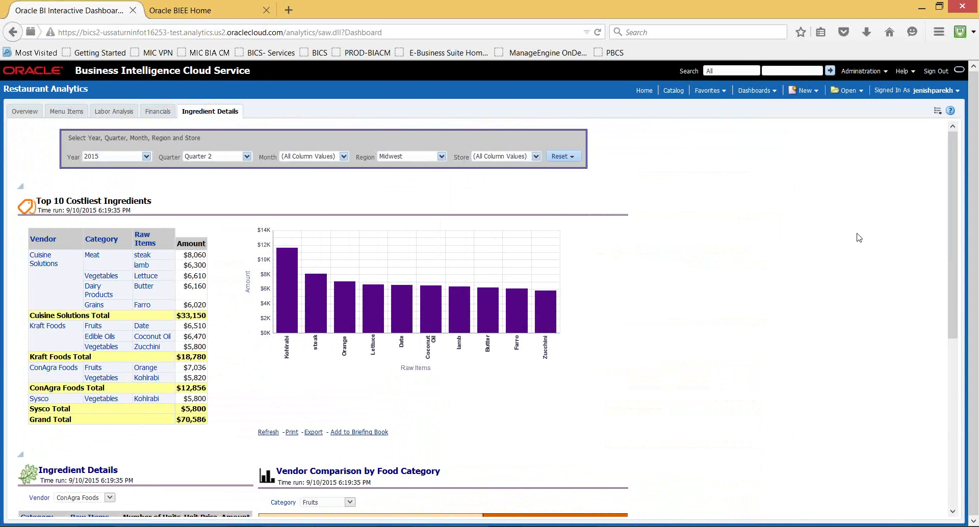
{"action": "scroll", "coordinate": [859, 237], "scroll_direction": "down", "scroll_amount": 7}
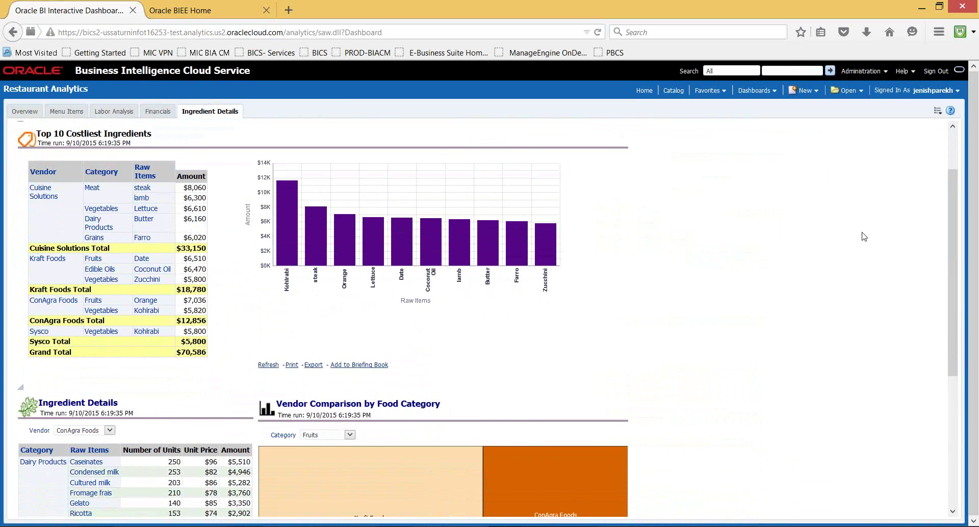
{"action": "scroll", "coordinate": [867, 236], "scroll_direction": "down", "scroll_amount": 4}
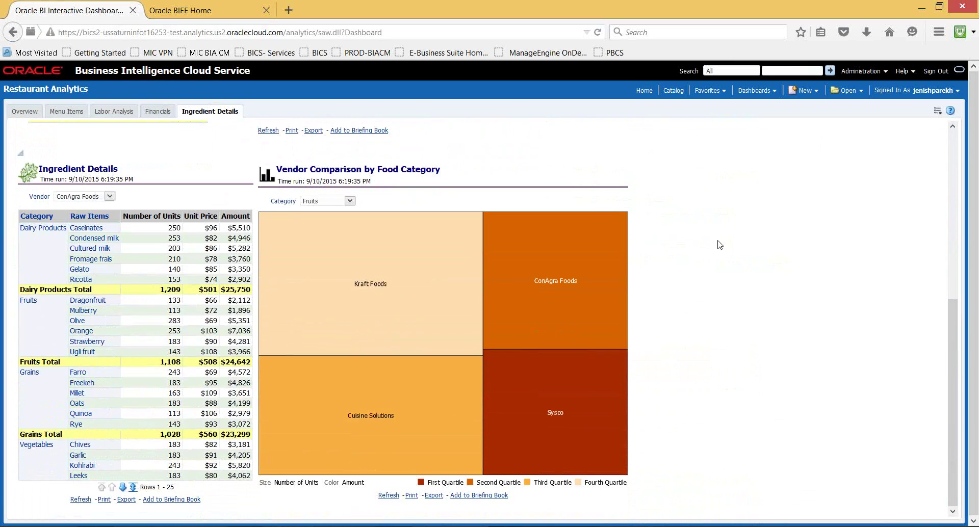
Step: Switch the Vendor Comparison by Food Category chart's category to Grains, followed by Dairy Products
{"action": "left_click", "coordinate": [323, 202]}
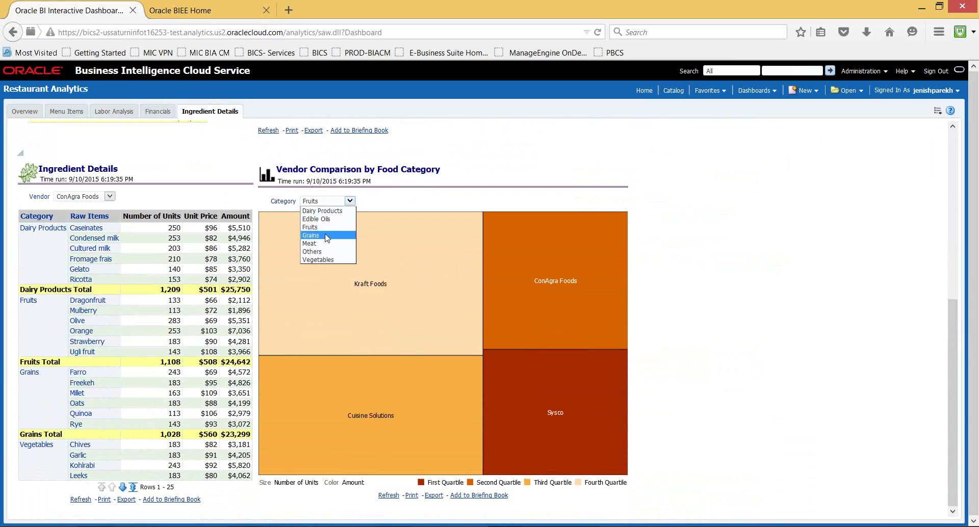
{"action": "left_click", "coordinate": [325, 236]}
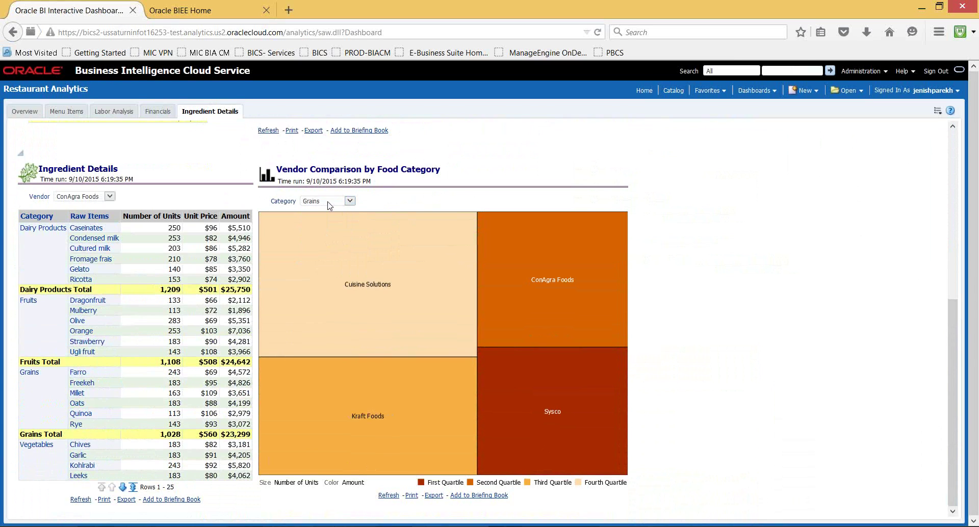
{"action": "left_click", "coordinate": [329, 202]}
{"action": "left_click", "coordinate": [329, 211]}
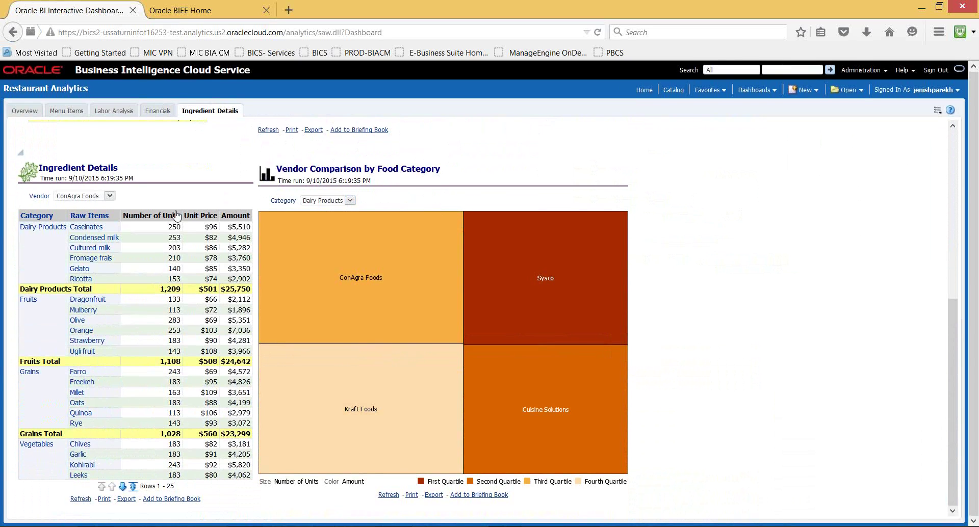
Step: Set the Ingredient Details table's vendor to Cuisine Solutions, followed by Kraft Foods
{"action": "left_click", "coordinate": [110, 197]}
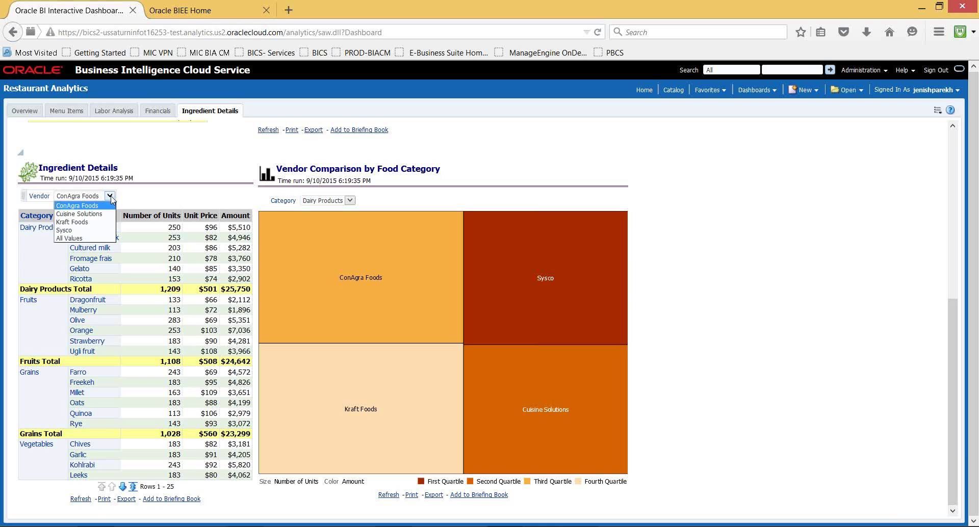
{"action": "left_click", "coordinate": [106, 214]}
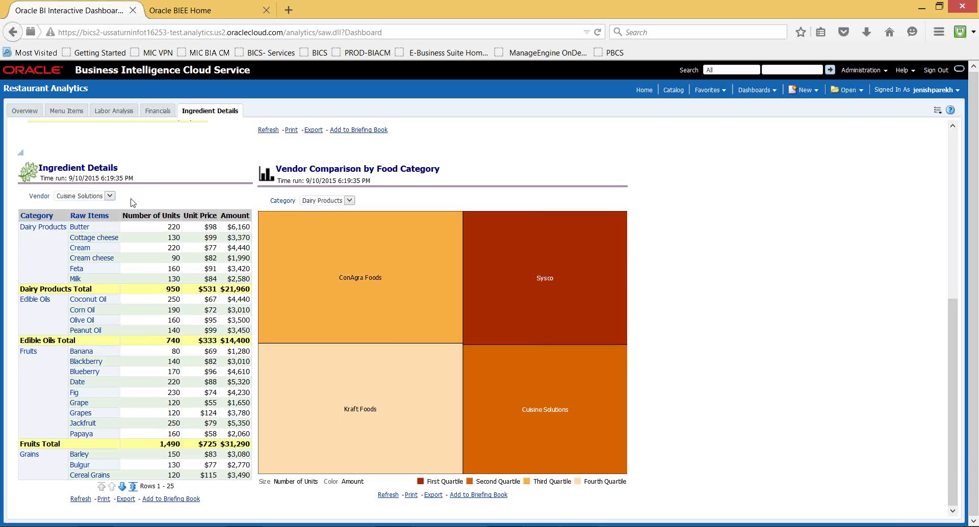
{"action": "left_click", "coordinate": [109, 196]}
{"action": "left_click", "coordinate": [106, 222]}
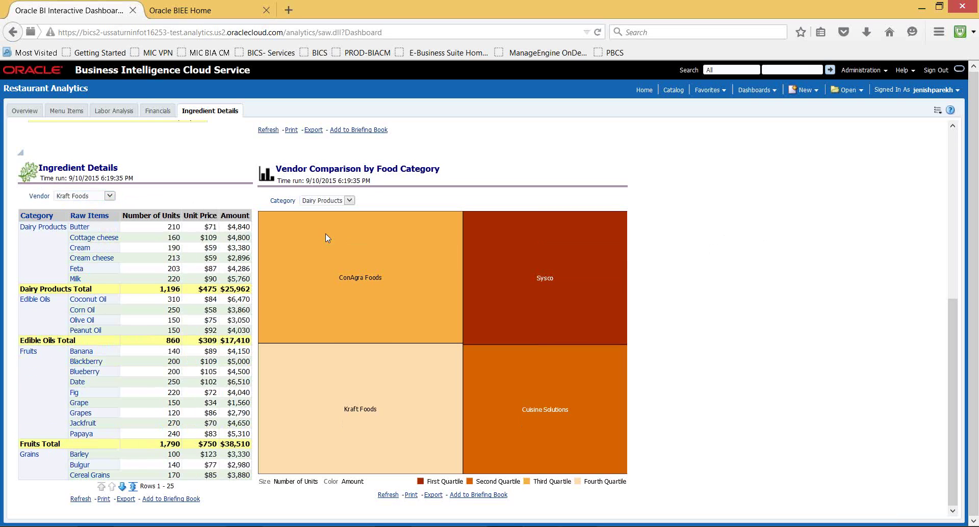
Step: Return to the dashboard's Overview page and switch to the BICS Admin Services presentation slide
{"action": "scroll", "coordinate": [864, 264], "scroll_direction": "up", "scroll_amount": 2}
{"action": "scroll", "coordinate": [864, 264], "scroll_direction": "up", "scroll_amount": 5}
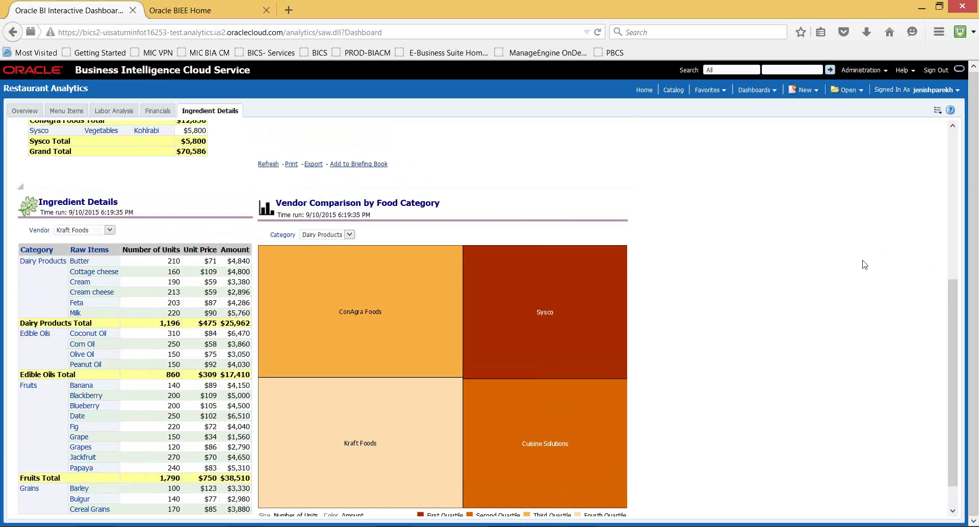
{"action": "scroll", "coordinate": [864, 264], "scroll_direction": "up", "scroll_amount": 5}
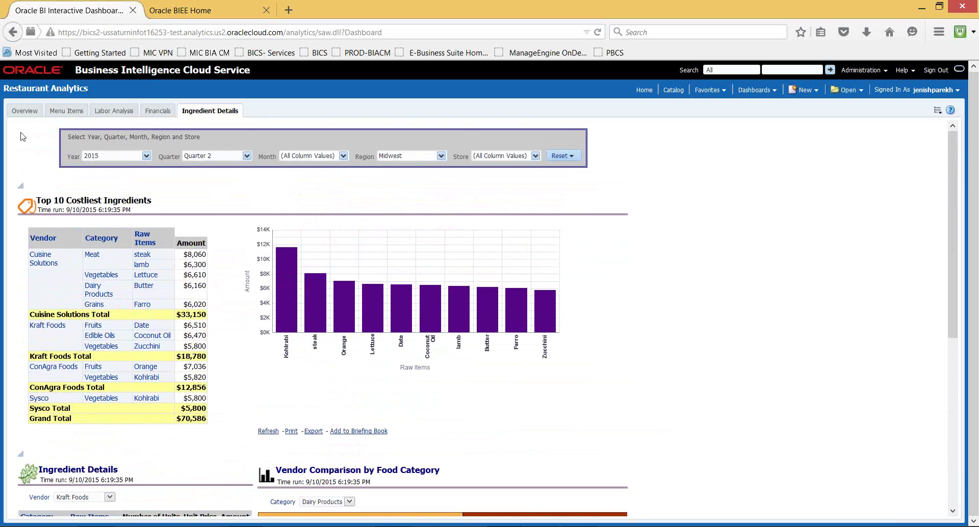
{"action": "left_click", "coordinate": [23, 111]}
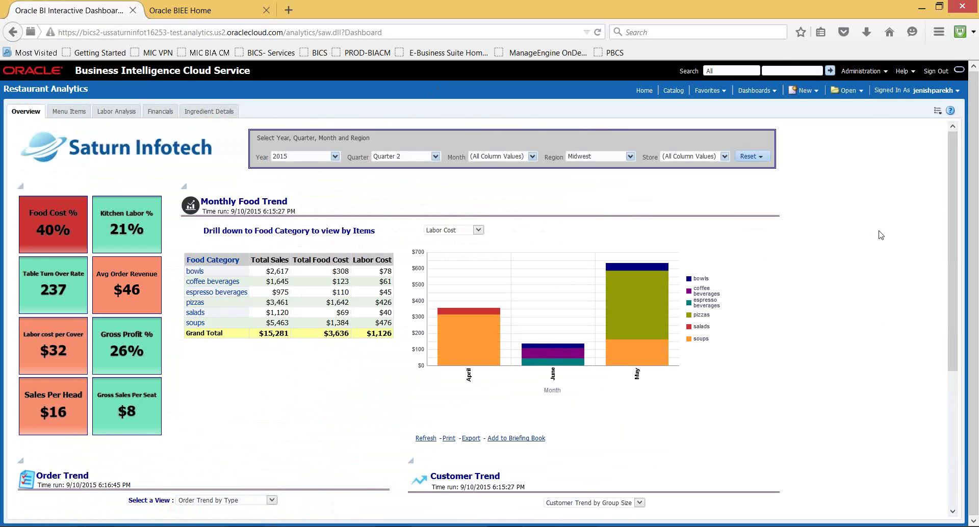
{"action": "key", "text": "alt+Tab"}
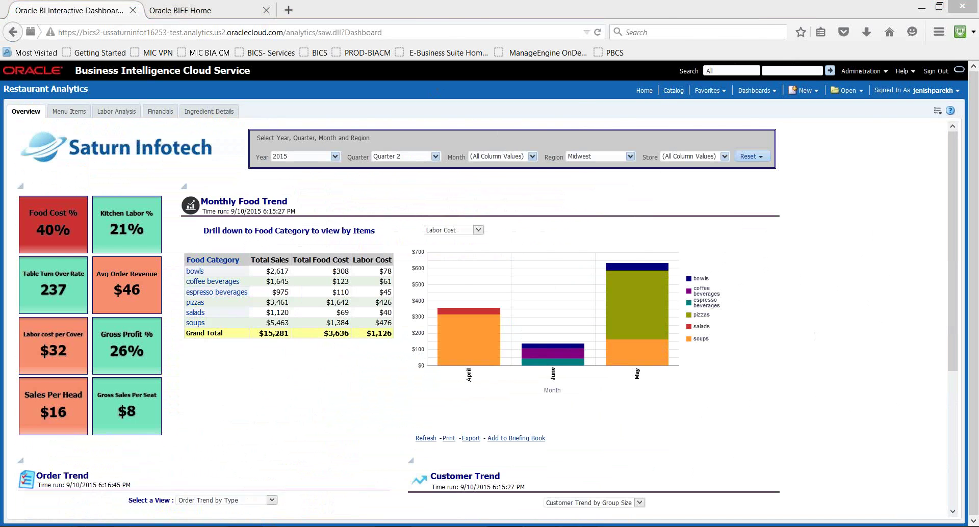
{"action": "left_click", "coordinate": [848, 518]}
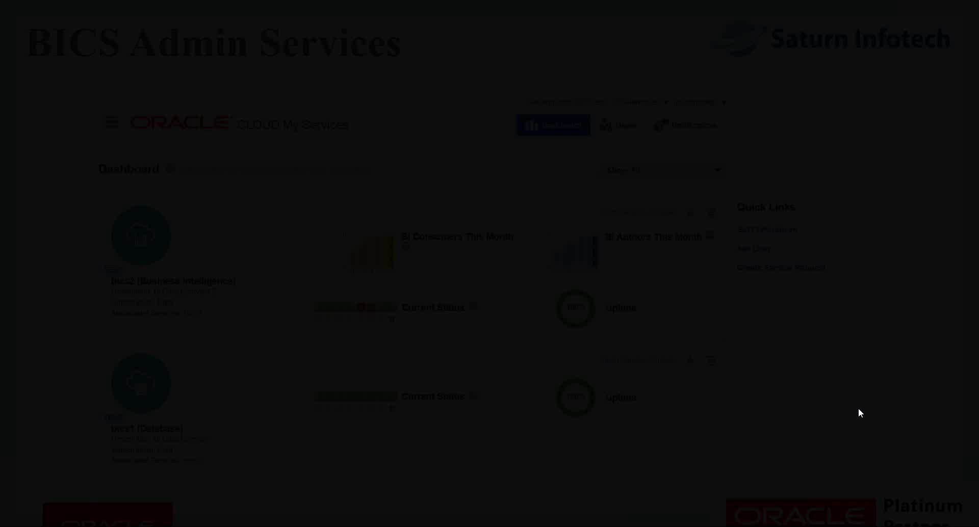
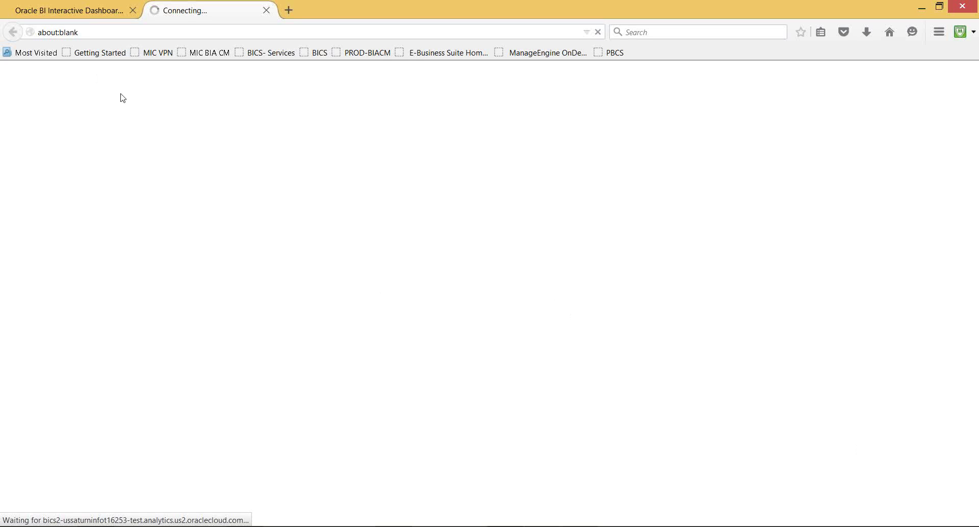
{"action": "left_click", "coordinate": [98, 10]}
{"action": "left_click", "coordinate": [804, 90]}
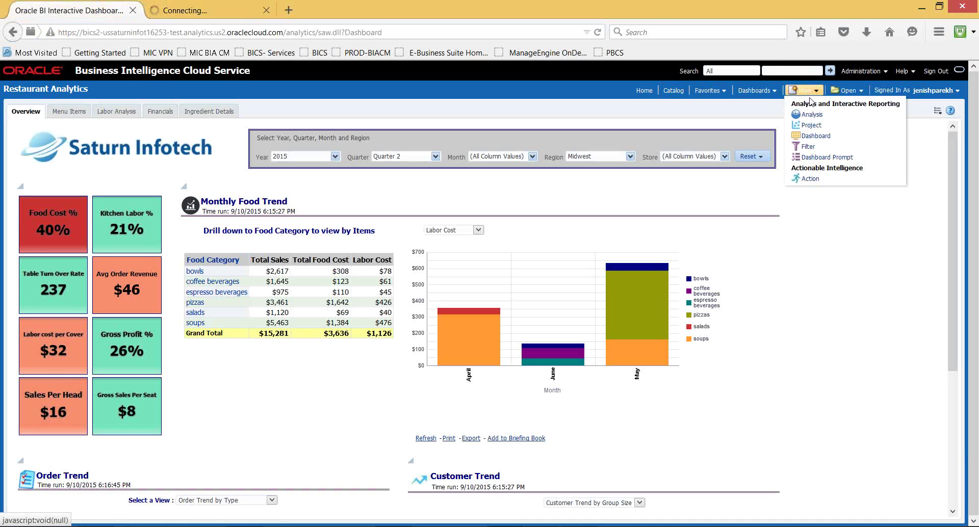
{"action": "left_click", "coordinate": [811, 126]}
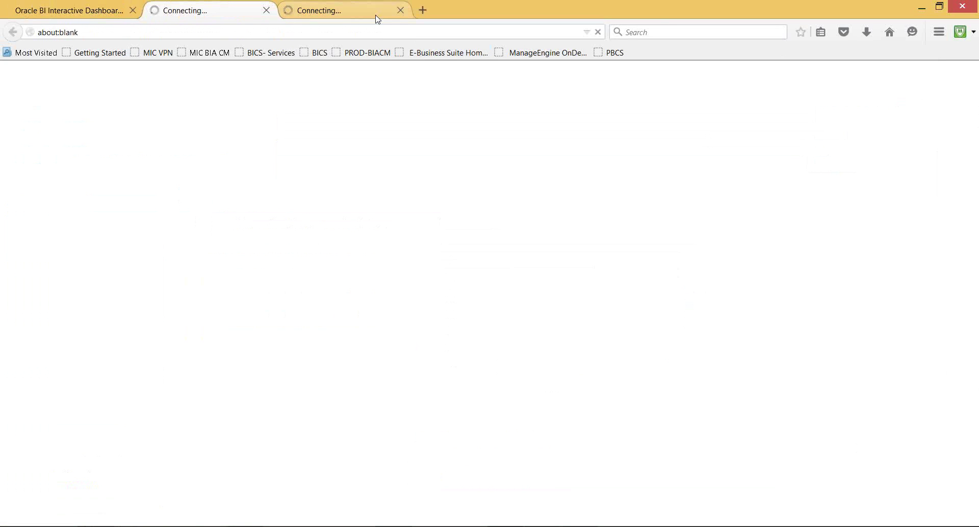
{"action": "left_click", "coordinate": [401, 10]}
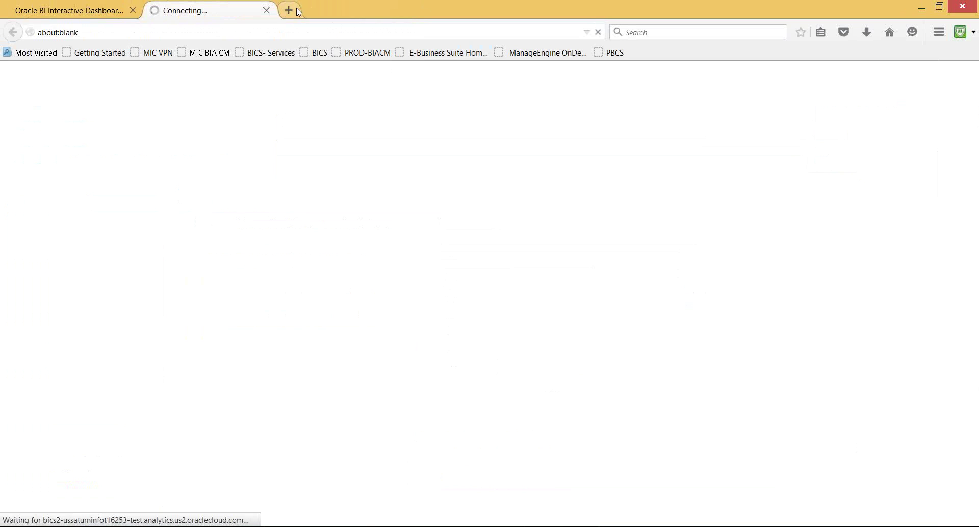
{"action": "left_click", "coordinate": [288, 10]}
{"action": "left_click", "coordinate": [316, 53]}
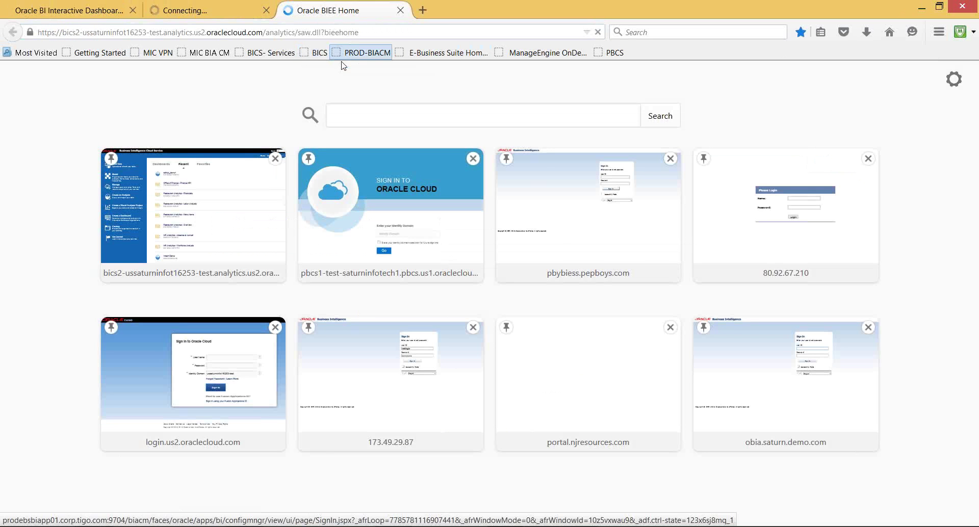
{"action": "left_click", "coordinate": [814, 91]}
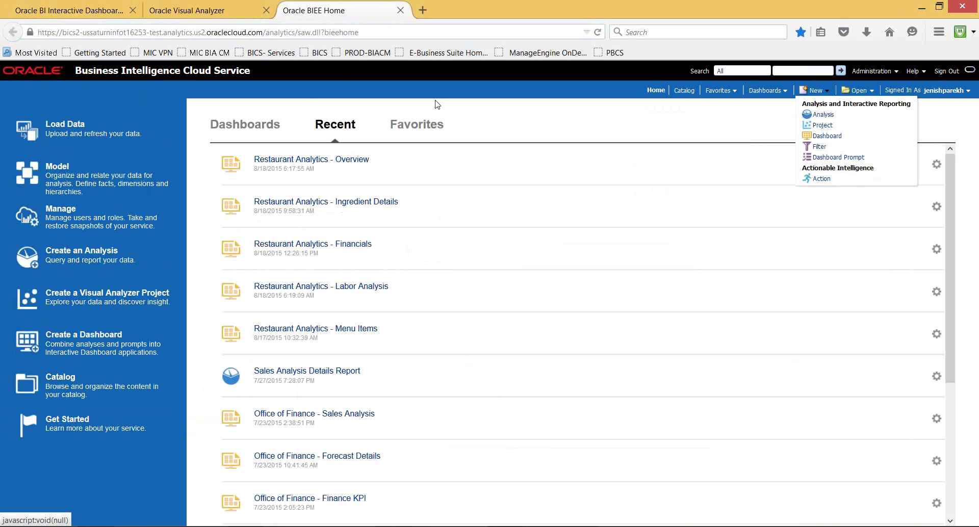
Step: Add the SampleApp subject area as the data source of the untitled Visual Analyzer project, closing the extra BIEE Home tab
{"action": "left_click", "coordinate": [214, 11]}
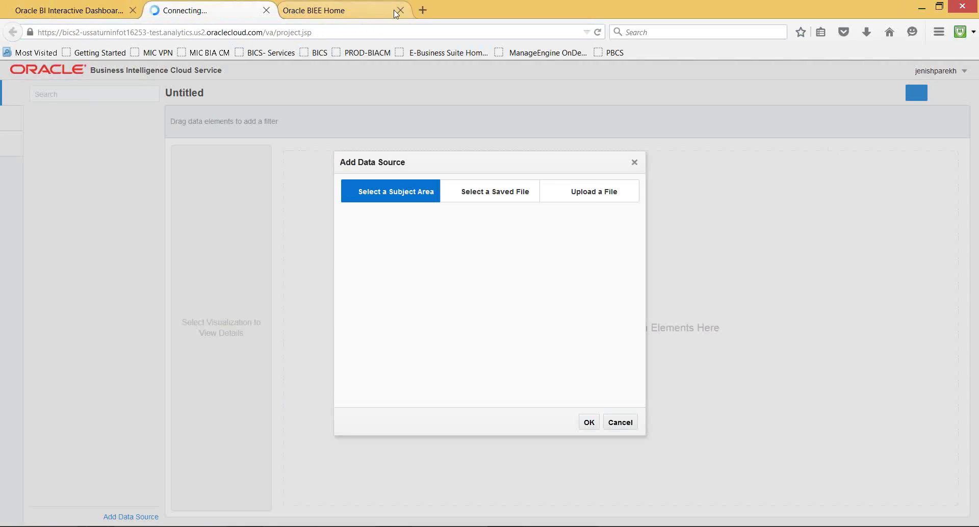
{"action": "left_click", "coordinate": [400, 10]}
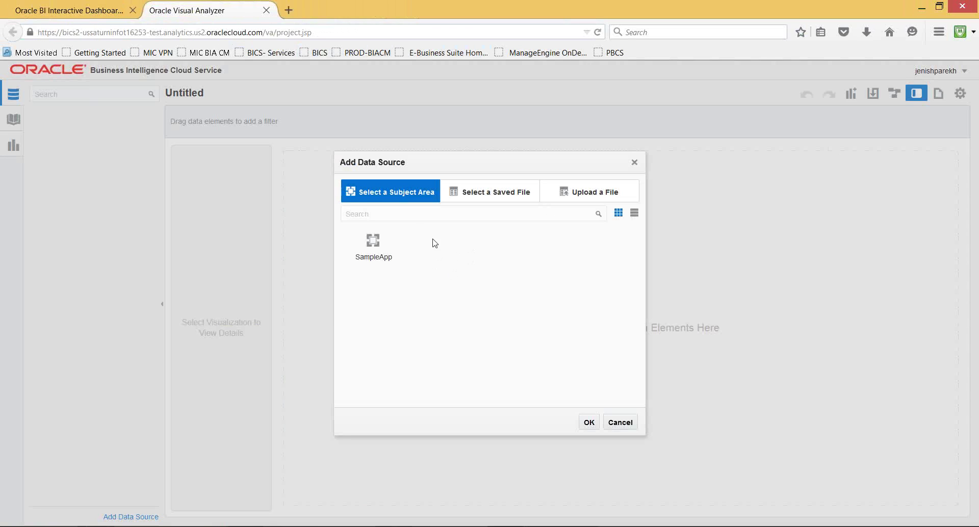
{"action": "left_click", "coordinate": [372, 242]}
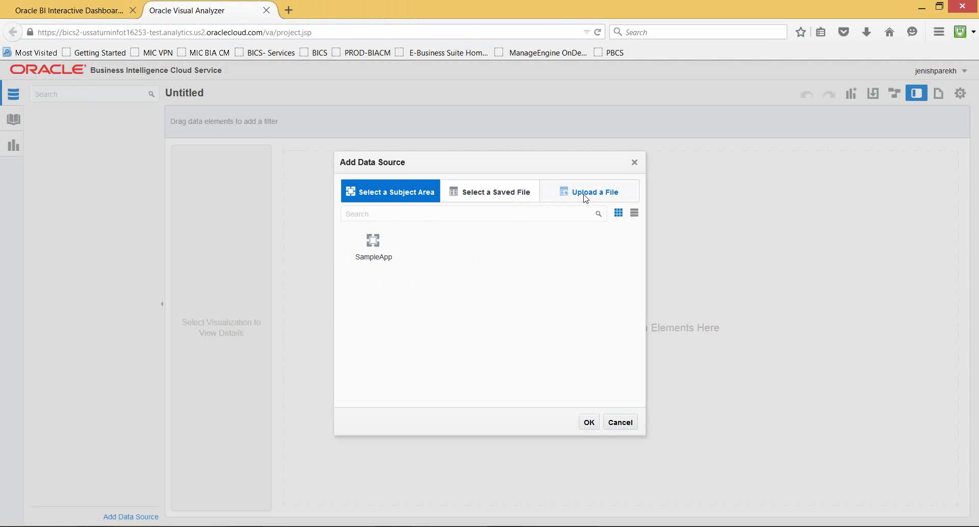
{"action": "left_click", "coordinate": [425, 258]}
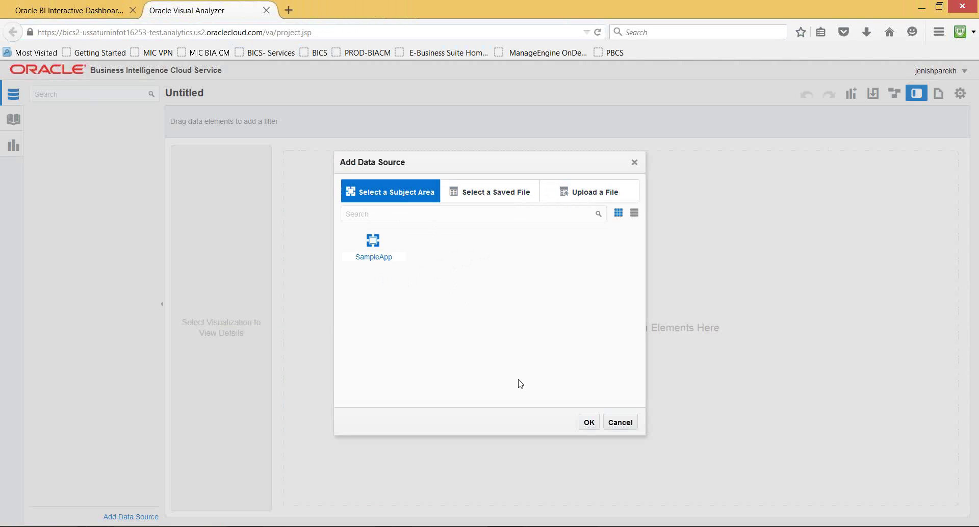
{"action": "left_click", "coordinate": [587, 426]}
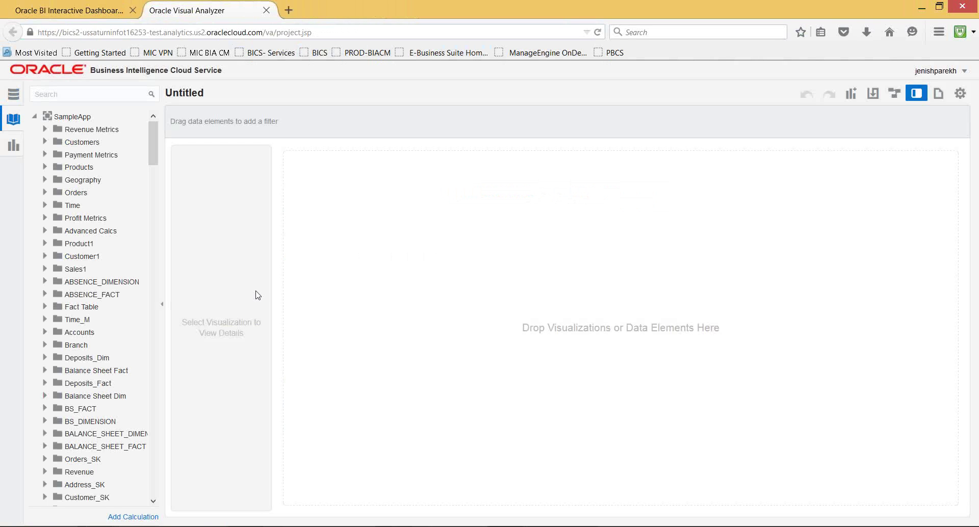
Step: Widen the data elements pane and expand the RA_Overview_DIM folder to examine its columns
{"action": "left_click_drag", "start_coordinate": [154, 134], "coordinate": [159, 389]}
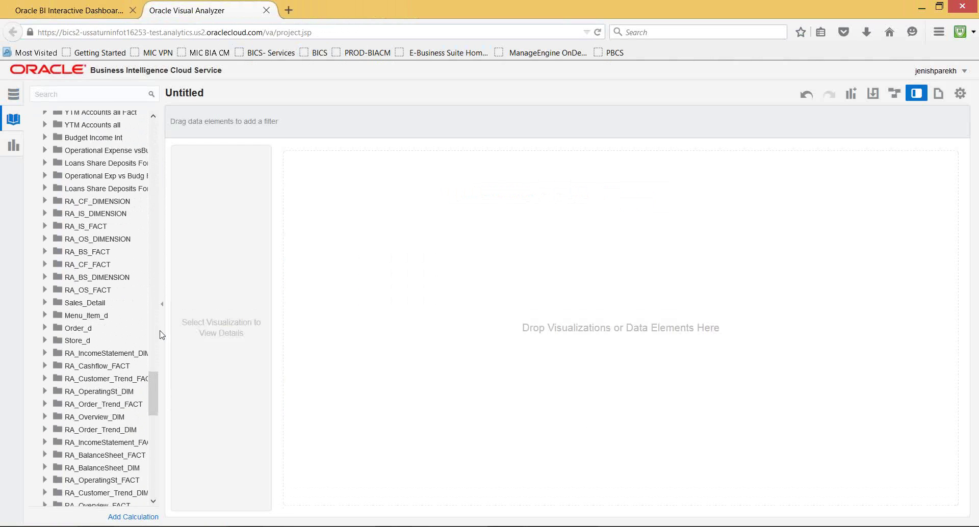
{"action": "left_click_drag", "start_coordinate": [165, 304], "coordinate": [194, 303]}
{"action": "scroll", "coordinate": [158, 339], "scroll_direction": "down", "scroll_amount": 3}
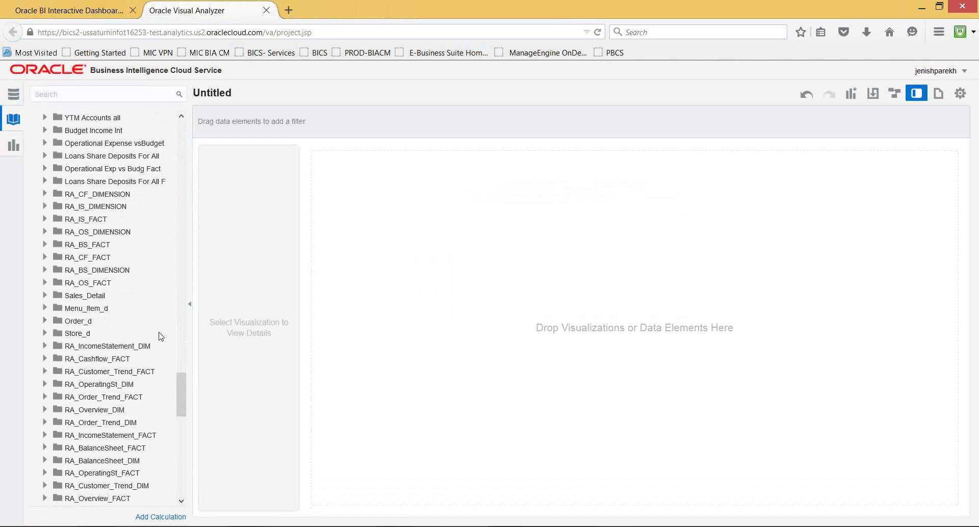
{"action": "left_click", "coordinate": [40, 313]}
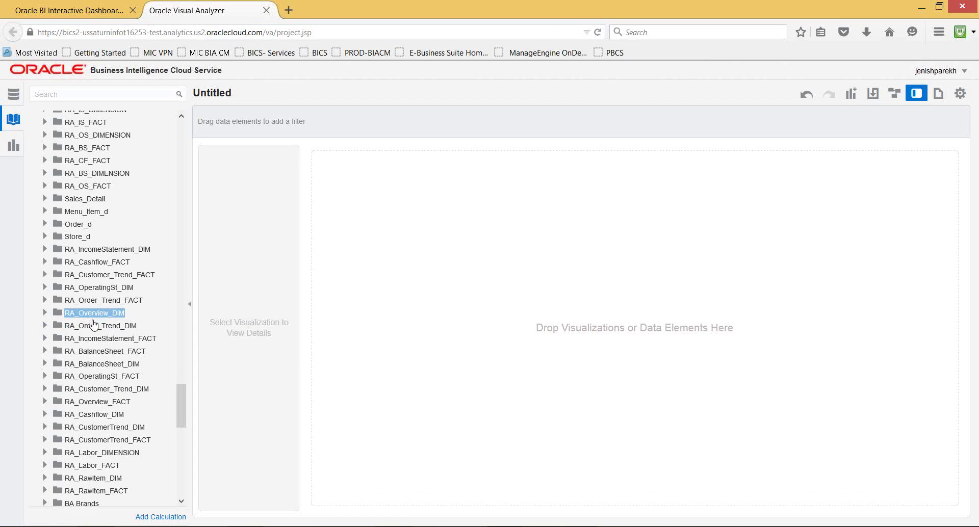
{"action": "scroll", "coordinate": [36, 327], "scroll_direction": "down", "scroll_amount": 3}
{"action": "left_click", "coordinate": [45, 271]}
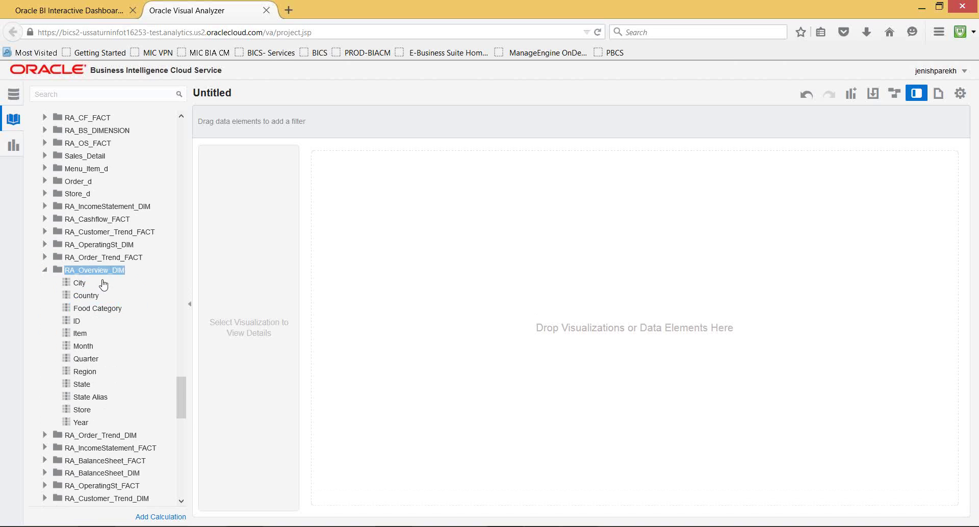
{"action": "scroll", "coordinate": [102, 345], "scroll_direction": "down", "scroll_amount": 3}
{"action": "scroll", "coordinate": [103, 346], "scroll_direction": "down", "scroll_amount": 2}
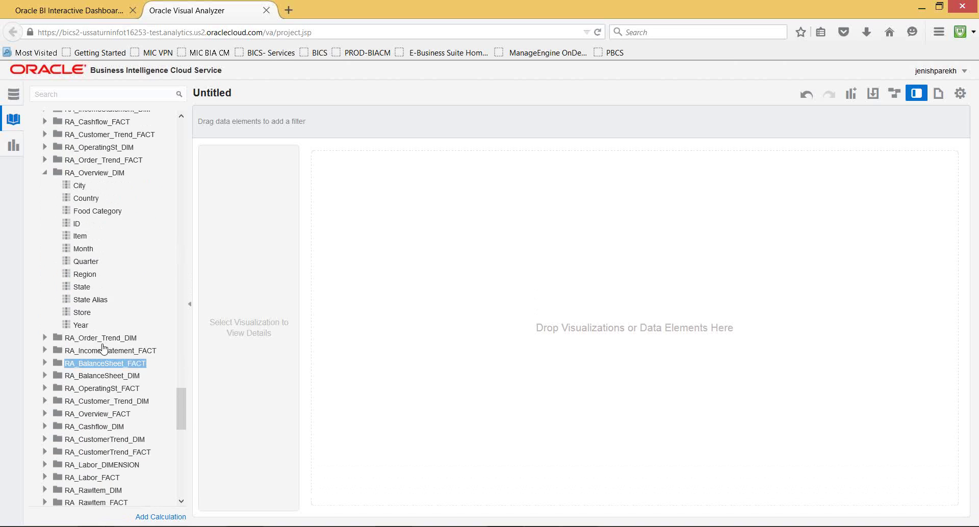
{"action": "left_click", "coordinate": [85, 198]}
{"action": "left_click", "coordinate": [88, 211]}
{"action": "left_click", "coordinate": [93, 275]}
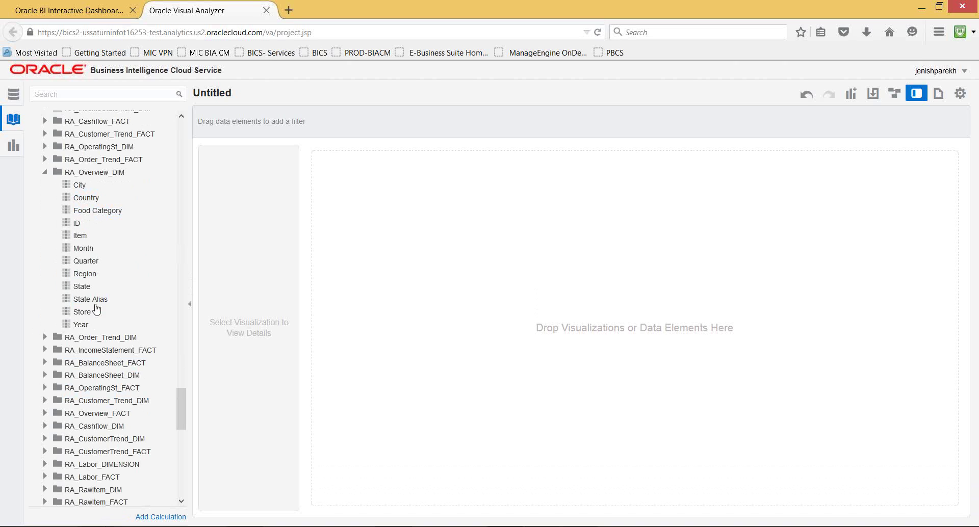
Step: Expand the RA_Overview_FACT folder and chart Total Food Revenue by Region on the empty canvas
{"action": "left_click", "coordinate": [45, 414]}
{"action": "scroll", "coordinate": [132, 395], "scroll_direction": "down", "scroll_amount": 5}
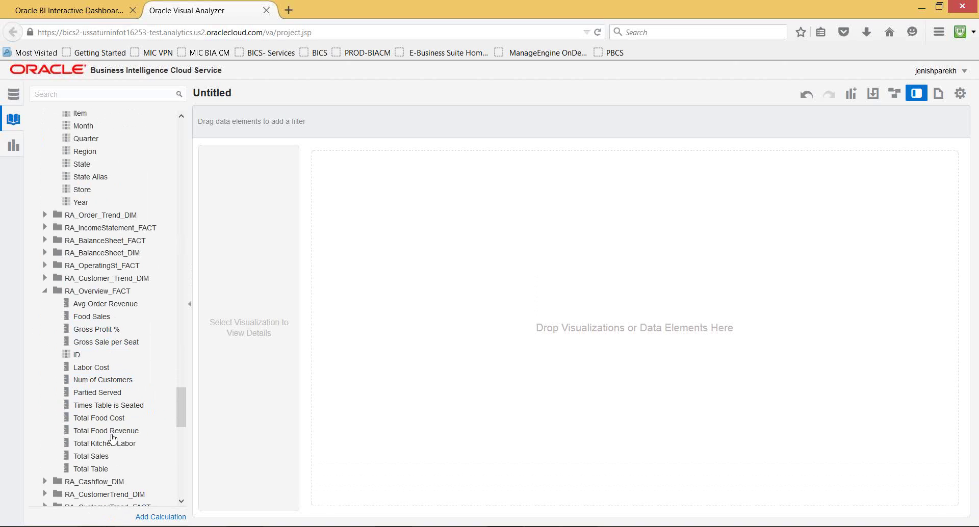
{"action": "left_click_drag", "start_coordinate": [113, 431], "coordinate": [446, 403]}
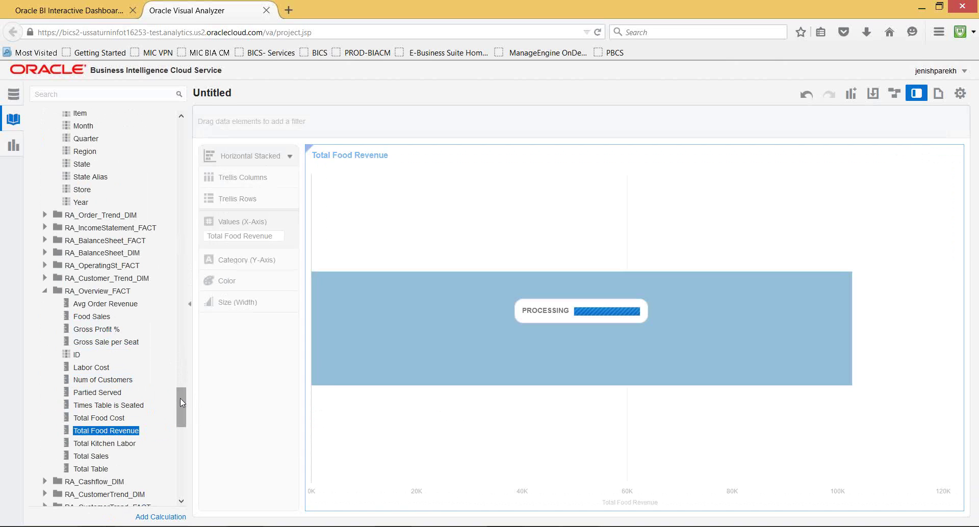
{"action": "scroll", "coordinate": [183, 400], "scroll_direction": "up", "scroll_amount": 3}
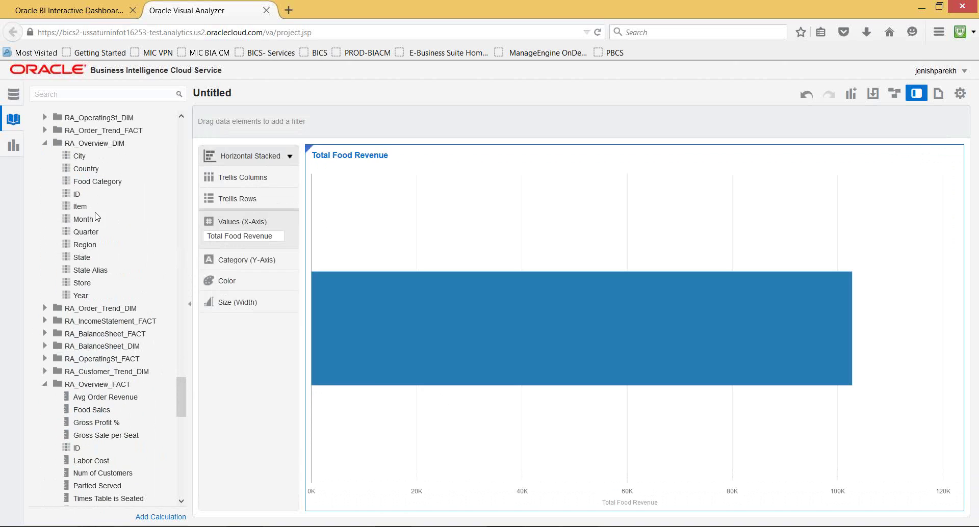
{"action": "left_click_drag", "start_coordinate": [84, 244], "coordinate": [332, 295]}
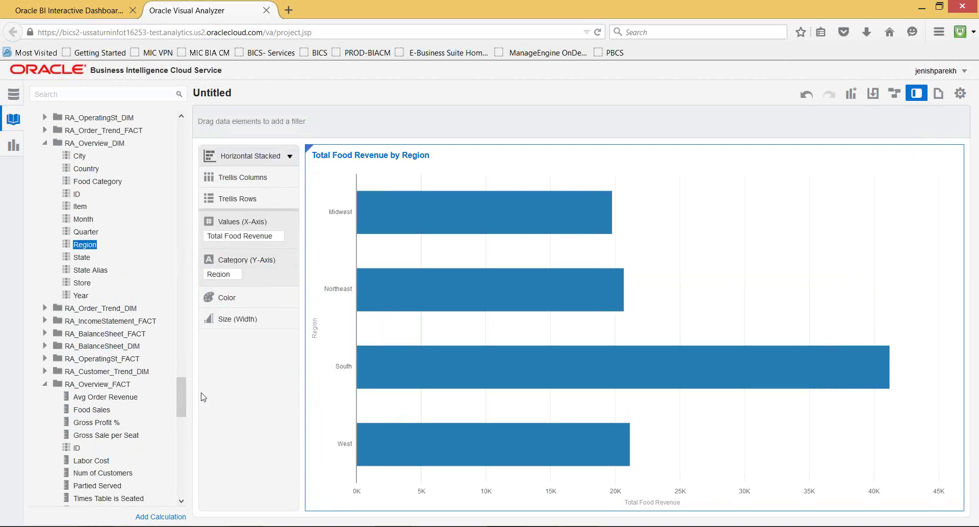
Step: Color the revenue chart by Food Category and size its bars by Total Food Cost
{"action": "left_click_drag", "start_coordinate": [103, 186], "coordinate": [240, 302]}
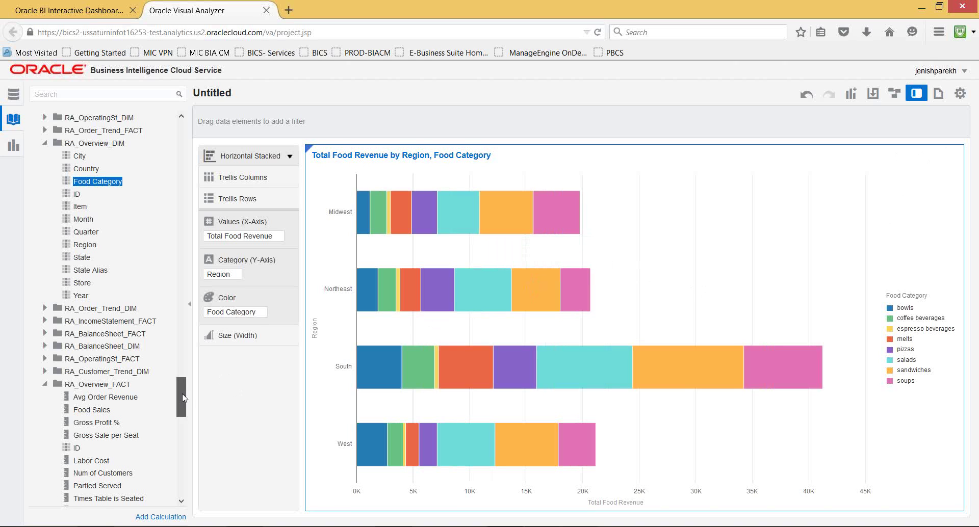
{"action": "scroll", "coordinate": [173, 397], "scroll_direction": "down", "scroll_amount": 5}
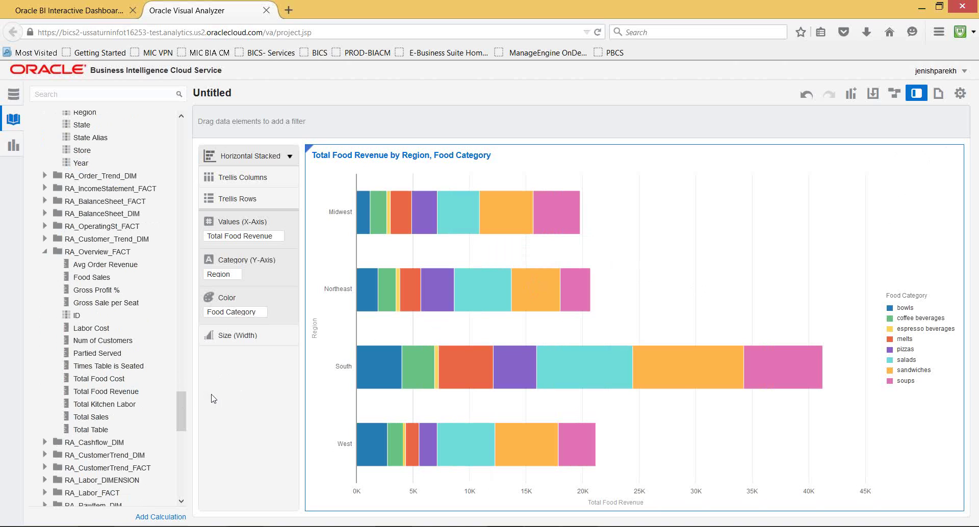
{"action": "left_click_drag", "start_coordinate": [179, 406], "coordinate": [182, 394]}
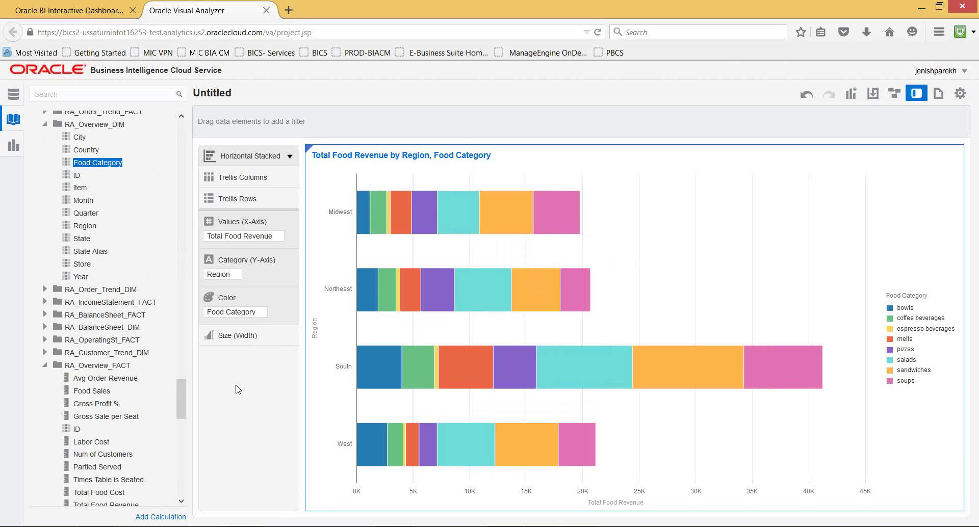
{"action": "left_click_drag", "start_coordinate": [178, 395], "coordinate": [180, 405]}
{"action": "left_click", "coordinate": [119, 398]}
{"action": "left_click_drag", "start_coordinate": [119, 399], "coordinate": [237, 337]}
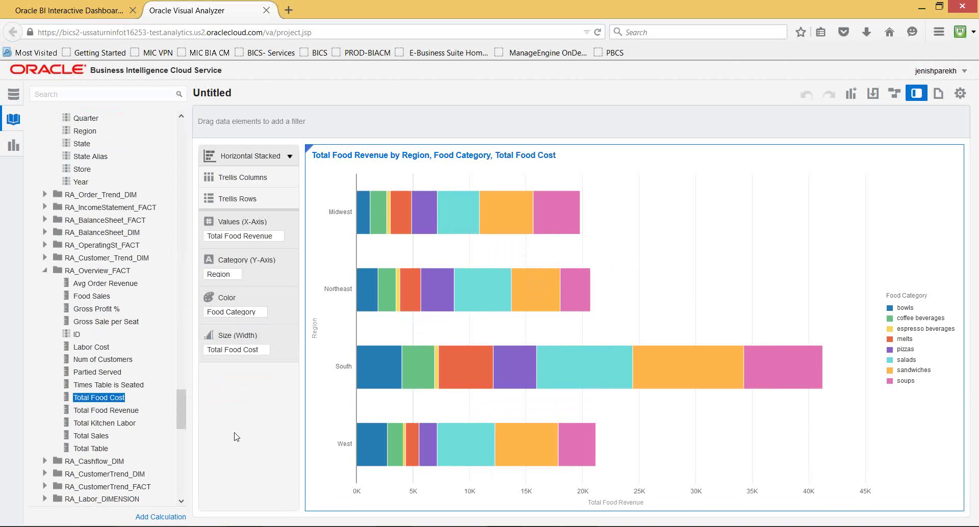
Step: Duplicate the revenue chart by copy and paste, and place one copy side by side with the other
{"action": "right_click", "coordinate": [804, 229]}
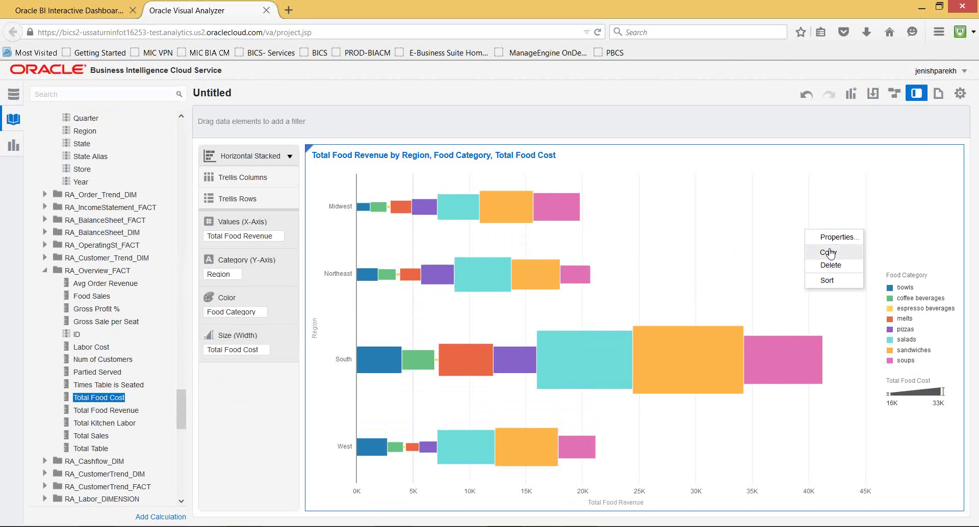
{"action": "right_click", "coordinate": [763, 230]}
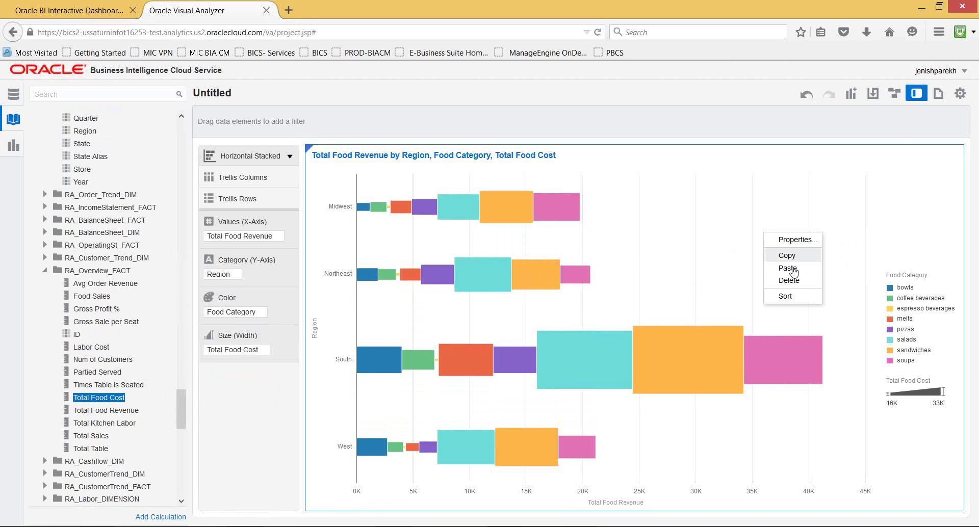
{"action": "left_click", "coordinate": [780, 265]}
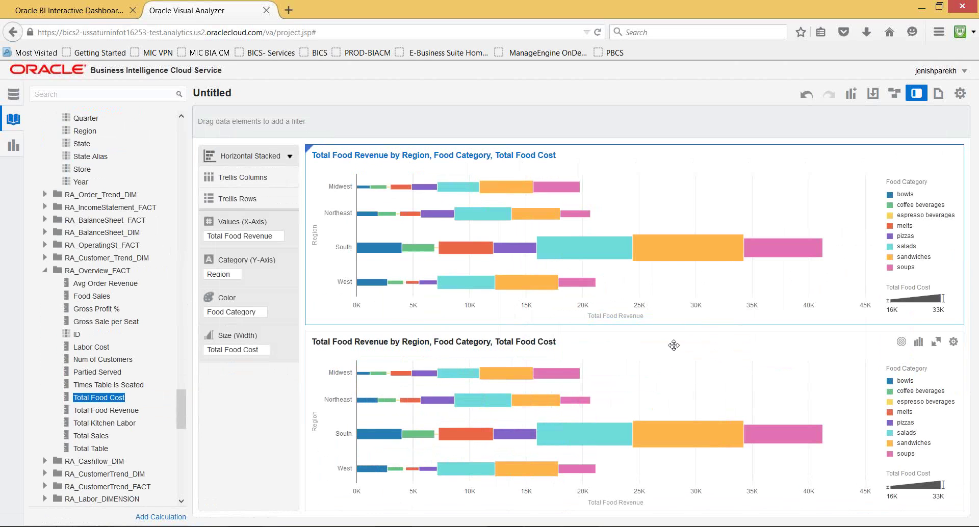
{"action": "left_click_drag", "start_coordinate": [670, 343], "coordinate": [940, 271]}
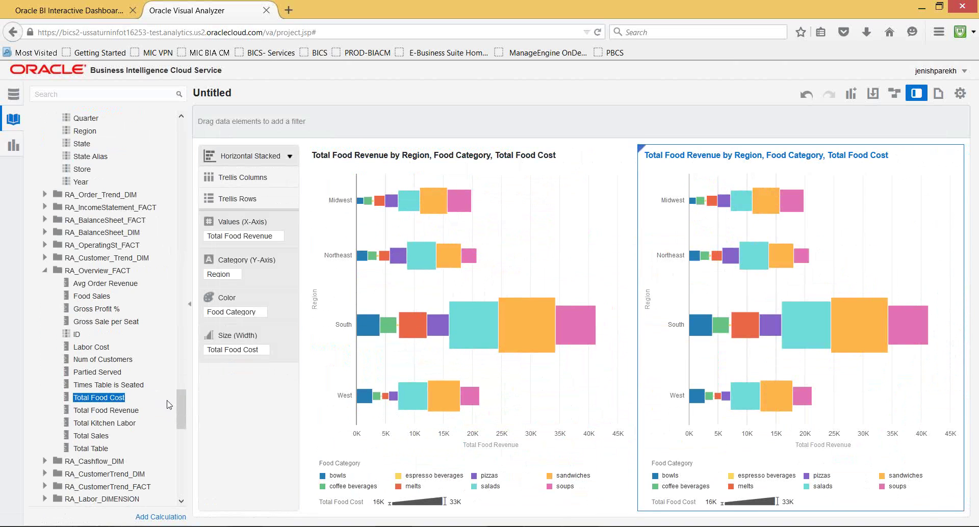
Step: Replace Region with Store from RA_Overview_DIM as the category of the selected chart copy
{"action": "left_click_drag", "start_coordinate": [180, 400], "coordinate": [184, 384]}
{"action": "left_click", "coordinate": [85, 312]}
{"action": "left_click_drag", "start_coordinate": [86, 315], "coordinate": [659, 321]}
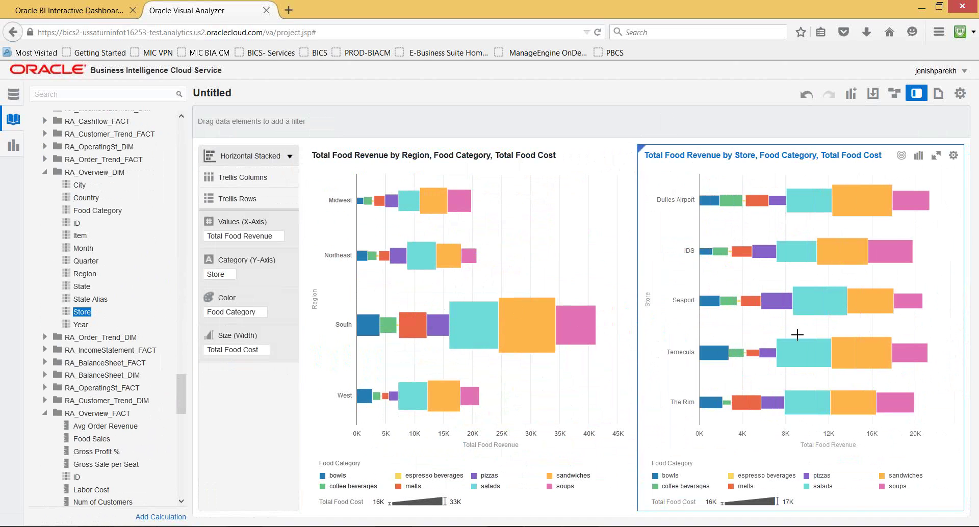
Step: Add a Map visualization beneath the two charts, show its drop targets and set State as the geography category
{"action": "left_click", "coordinate": [849, 93]}
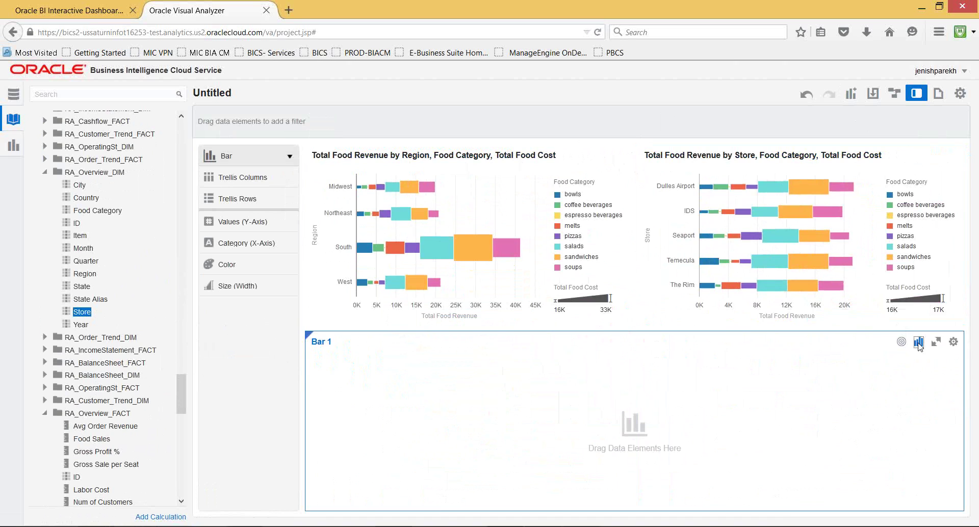
{"action": "left_click", "coordinate": [918, 341]}
{"action": "left_click", "coordinate": [938, 417]}
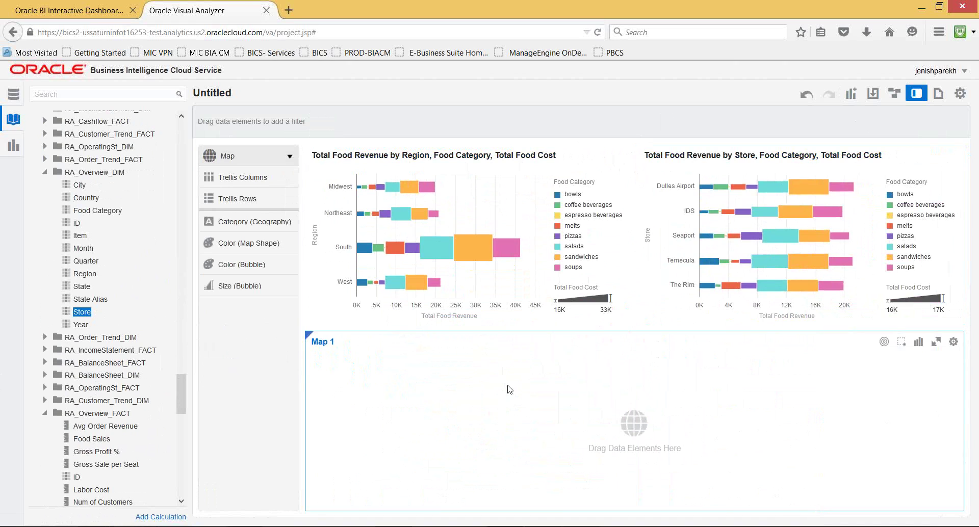
{"action": "left_click", "coordinate": [883, 346]}
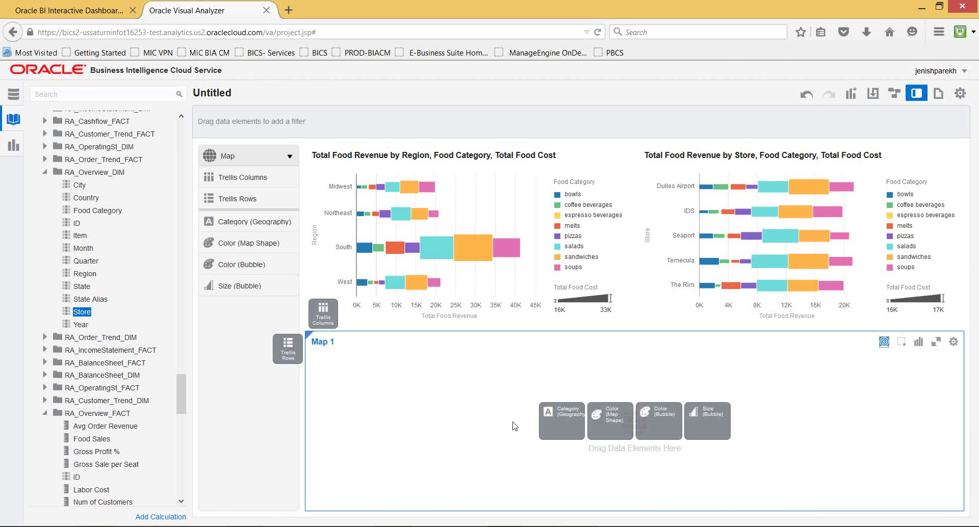
{"action": "scroll", "coordinate": [180, 373], "scroll_direction": "up", "scroll_amount": 3}
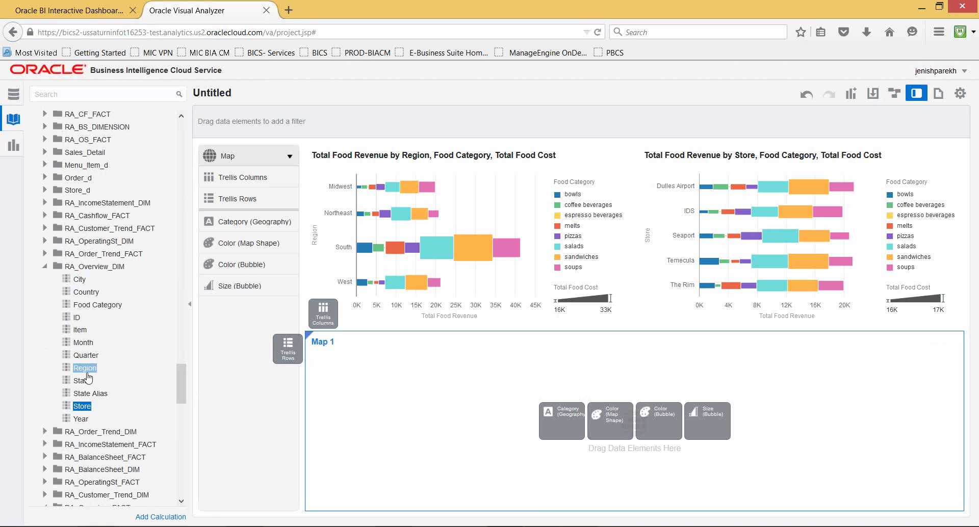
{"action": "left_click_drag", "start_coordinate": [81, 383], "coordinate": [550, 420]}
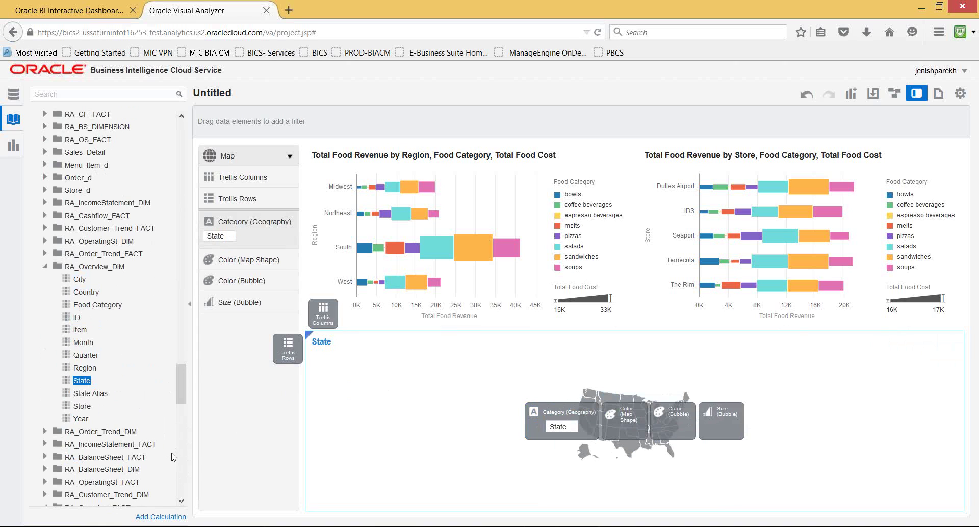
Step: Set the map's shape color to Total Food Revenue, bubble color to Gross Profit % and bubble size to Partied Served
{"action": "left_click_drag", "start_coordinate": [179, 383], "coordinate": [179, 414]}
{"action": "left_click", "coordinate": [110, 368]}
{"action": "left_click_drag", "start_coordinate": [111, 371], "coordinate": [610, 421]}
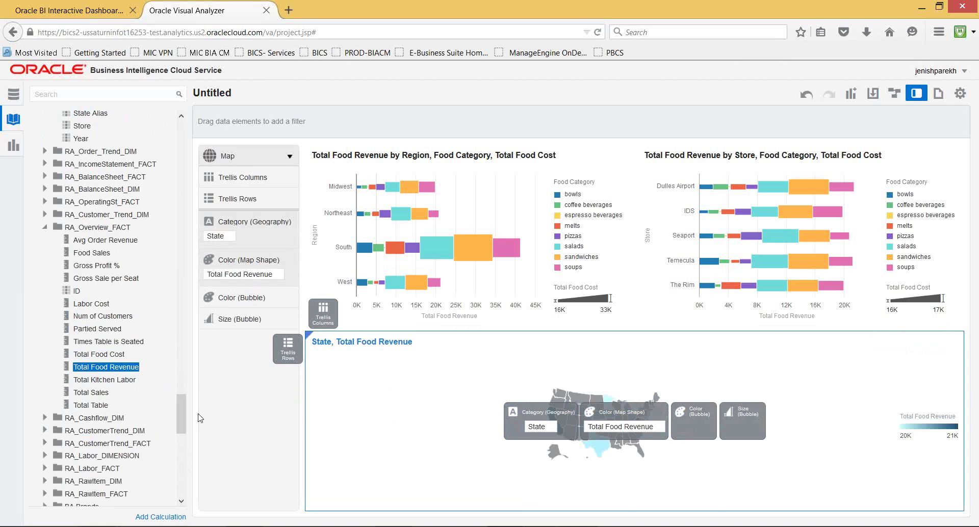
{"action": "scroll", "coordinate": [182, 420], "scroll_direction": "down", "scroll_amount": 1}
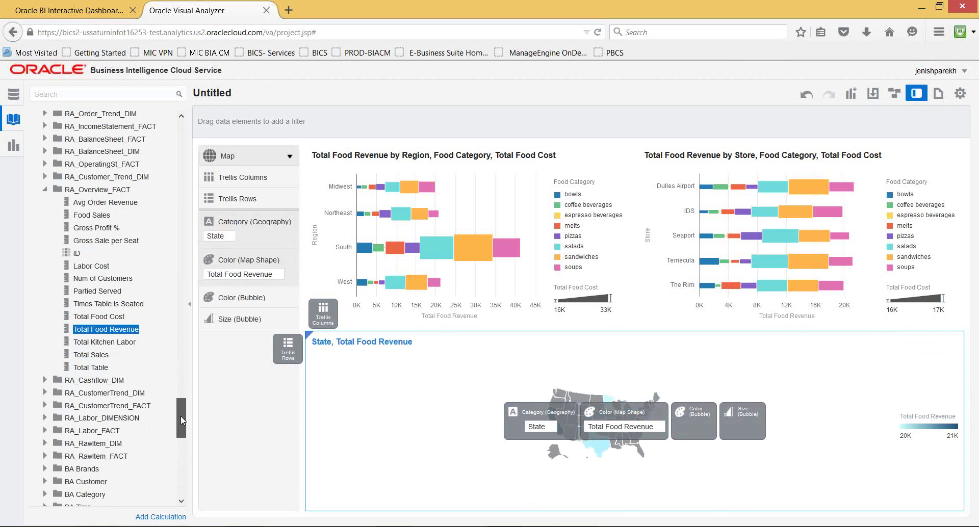
{"action": "left_click_drag", "start_coordinate": [118, 227], "coordinate": [676, 418]}
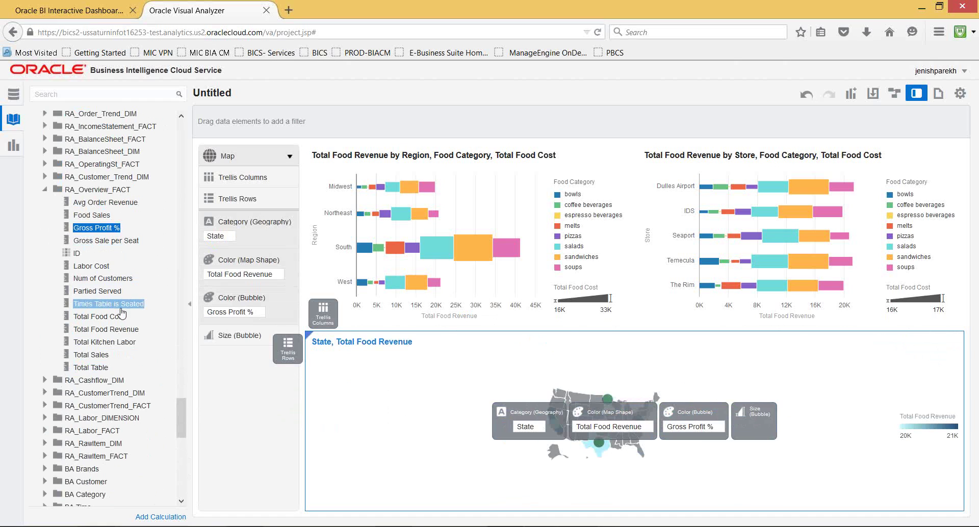
{"action": "left_click_drag", "start_coordinate": [119, 293], "coordinate": [782, 399]}
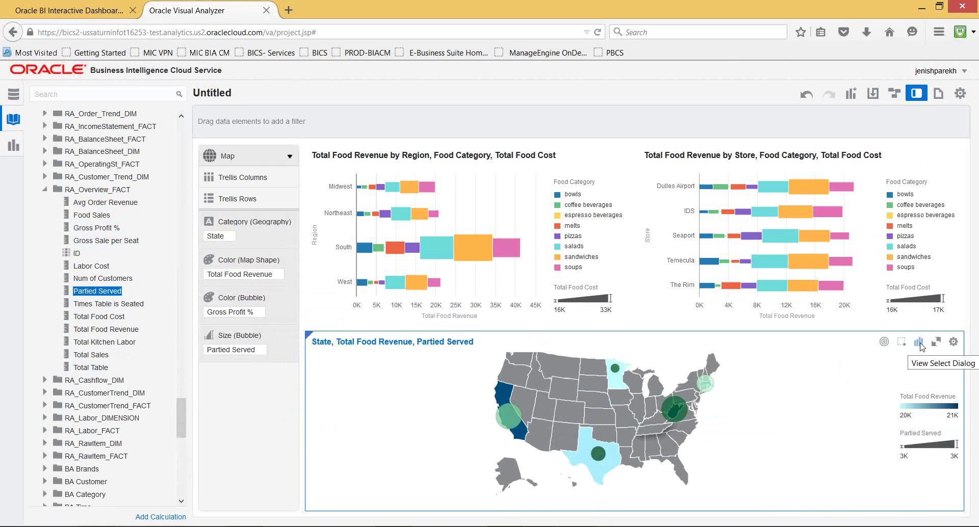
Step: Add a Tag Cloud visualization beside the map and size its values by Gross Sale per Seat
{"action": "left_click", "coordinate": [850, 93]}
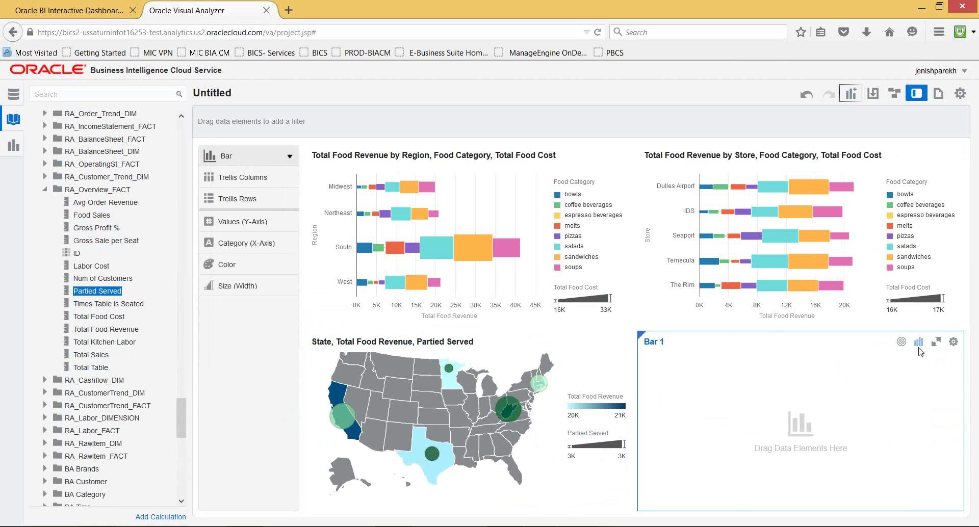
{"action": "left_click", "coordinate": [918, 342]}
{"action": "left_click", "coordinate": [938, 454]}
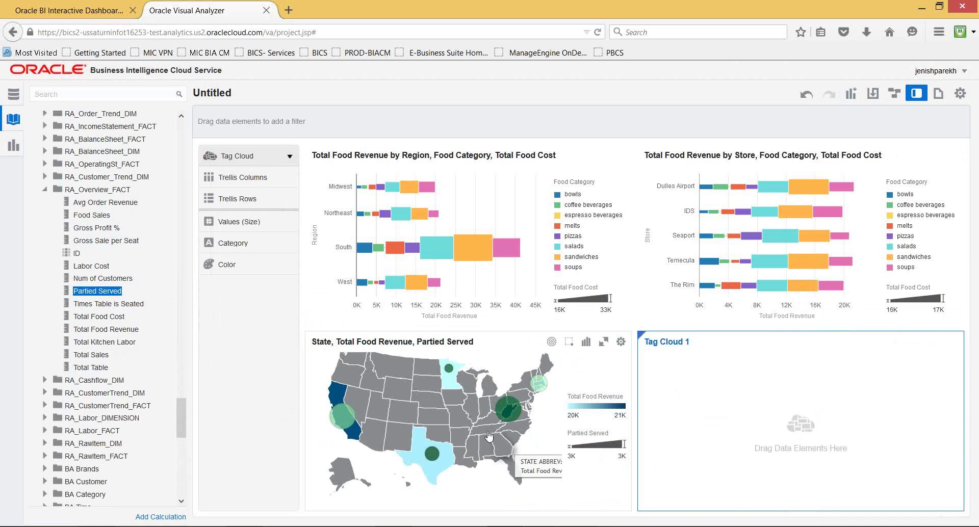
{"action": "mouse_move", "coordinate": [408, 419]}
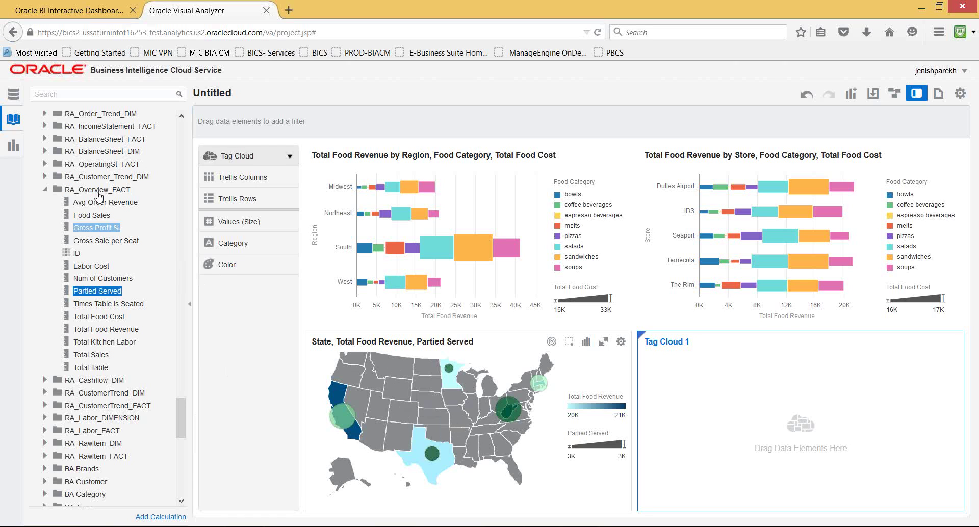
{"action": "left_click_drag", "start_coordinate": [388, 279], "coordinate": [732, 421]}
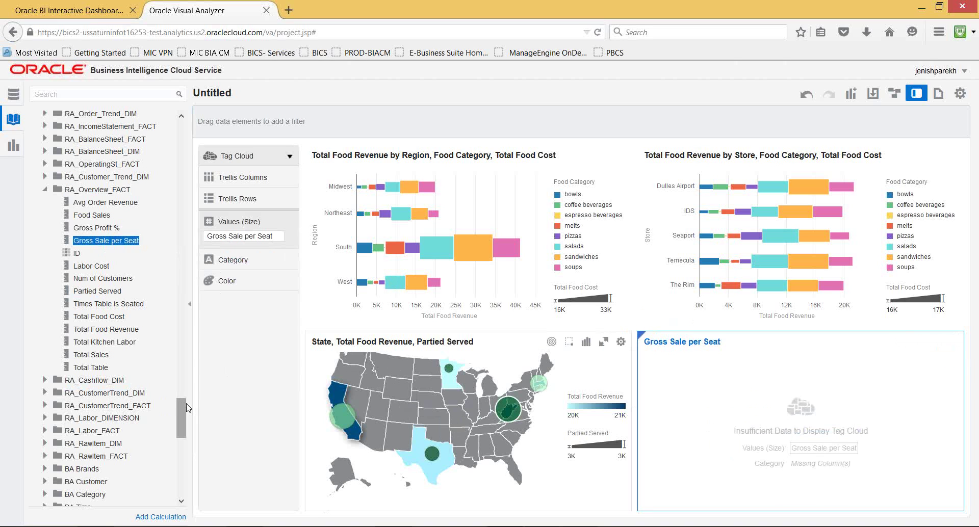
Step: Set the tag cloud's category to Food Category and its color to Partied Served
{"action": "left_click_drag", "start_coordinate": [185, 408], "coordinate": [183, 367]}
{"action": "left_click", "coordinate": [97, 300]}
{"action": "left_click_drag", "start_coordinate": [386, 321], "coordinate": [764, 408]}
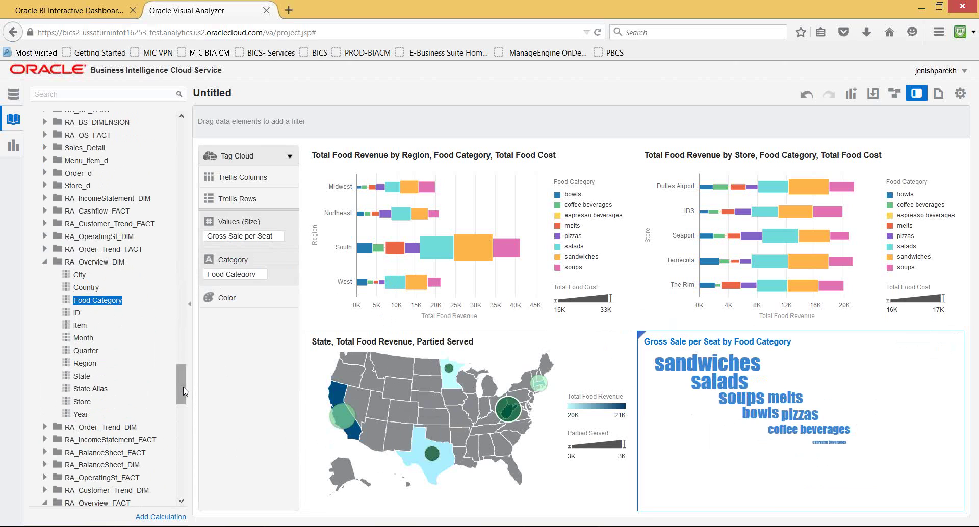
{"action": "scroll", "coordinate": [182, 392], "scroll_direction": "up", "scroll_amount": 1}
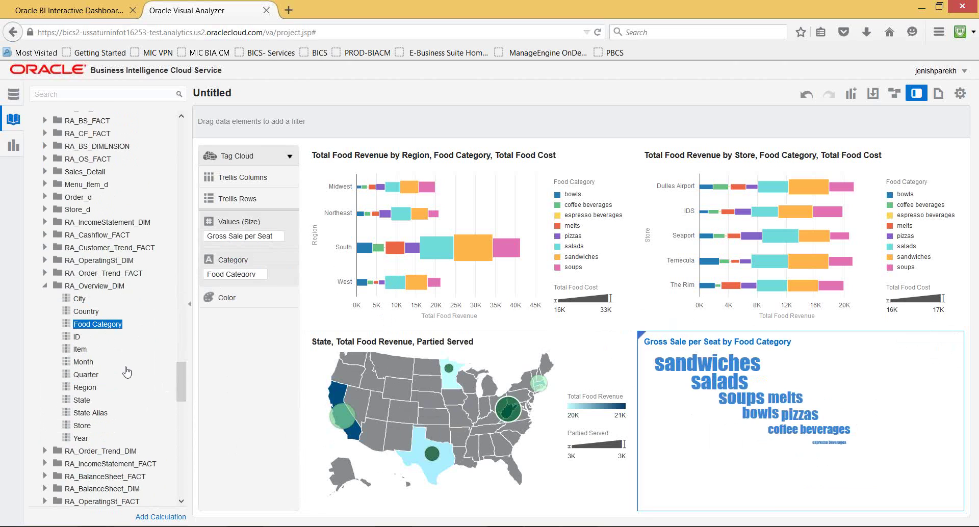
{"action": "left_click_drag", "start_coordinate": [175, 377], "coordinate": [177, 407]}
{"action": "left_click", "coordinate": [102, 367]}
{"action": "left_click_drag", "start_coordinate": [160, 375], "coordinate": [857, 417]}
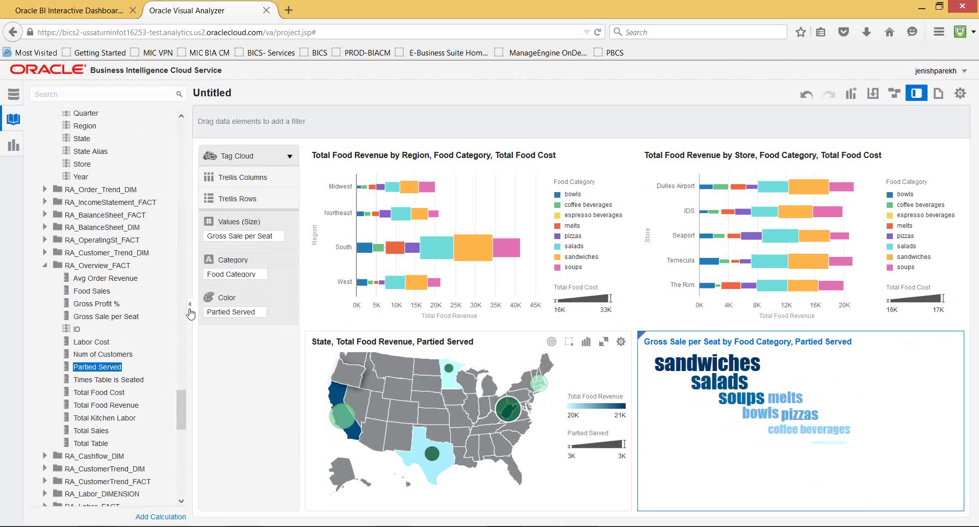
Step: Collapse the data elements pane and change the Total Food Revenue by Store chart to a Stacked Bar
{"action": "left_click", "coordinate": [192, 331]}
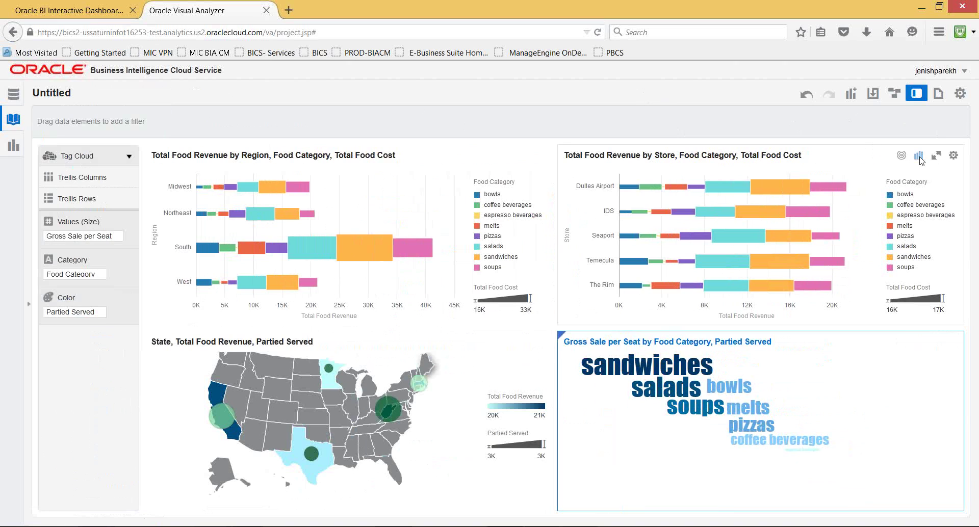
{"action": "left_click", "coordinate": [917, 158]}
{"action": "left_click", "coordinate": [860, 189]}
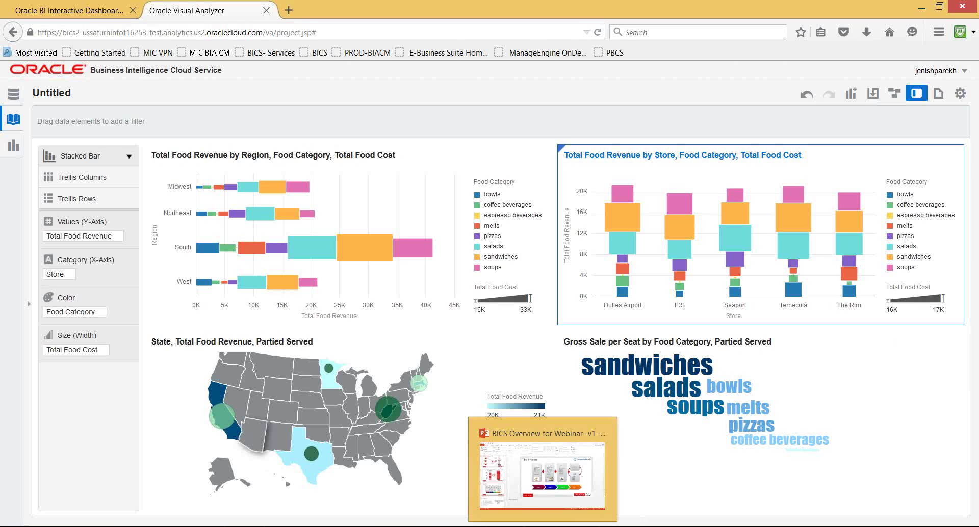
Step: Switch to the BICS Overview for Webinar presentation in PowerPoint and look through its final slides
{"action": "left_click", "coordinate": [542, 525]}
{"action": "scroll", "coordinate": [99, 454], "scroll_direction": "down", "scroll_amount": 2}
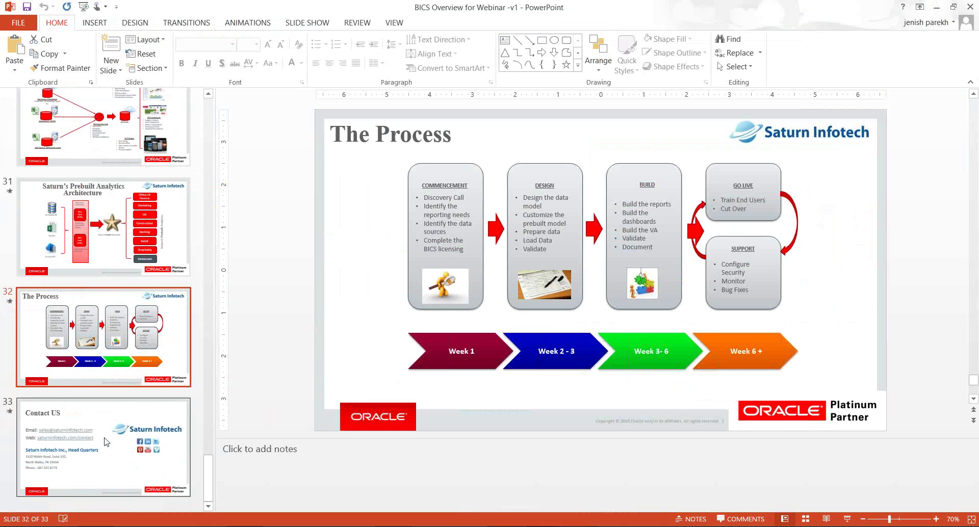